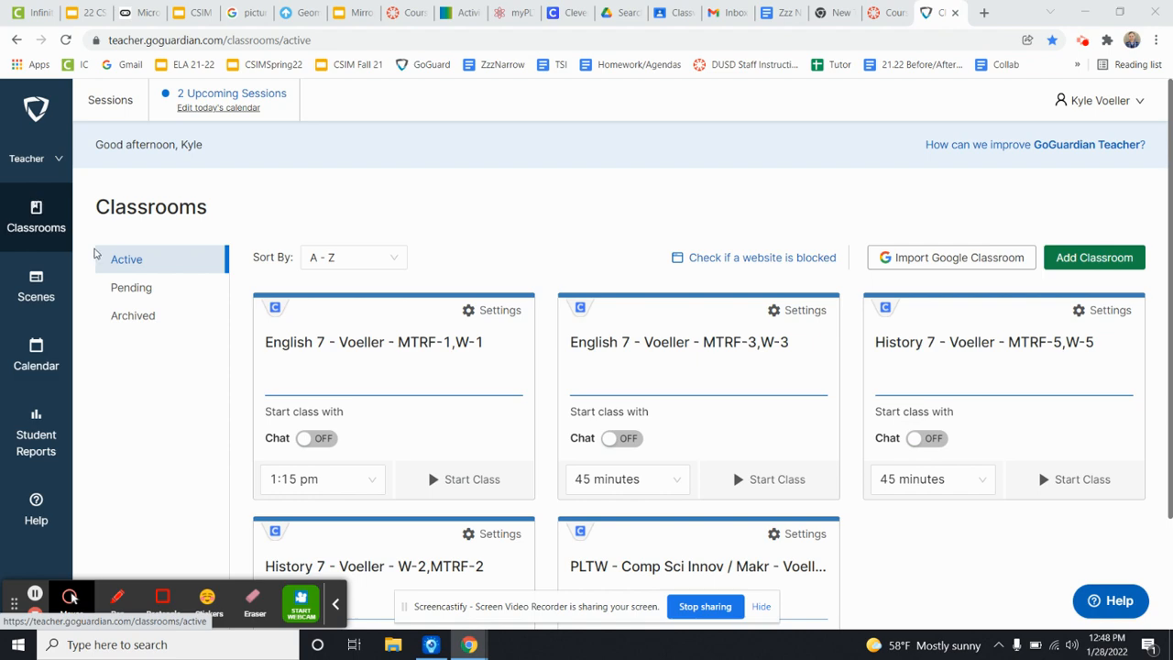
Open the Limited tabs scene from the blocked websites lists in Scenes for editing.
left_click(44, 299)
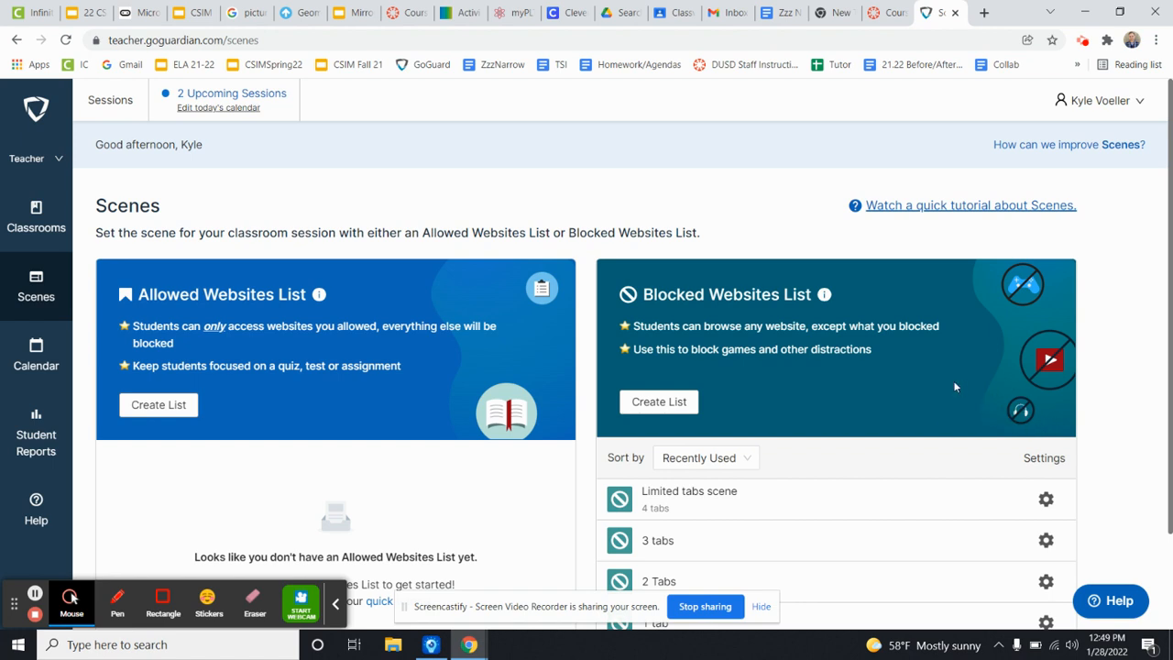
scroll(953, 386, "down", 2)
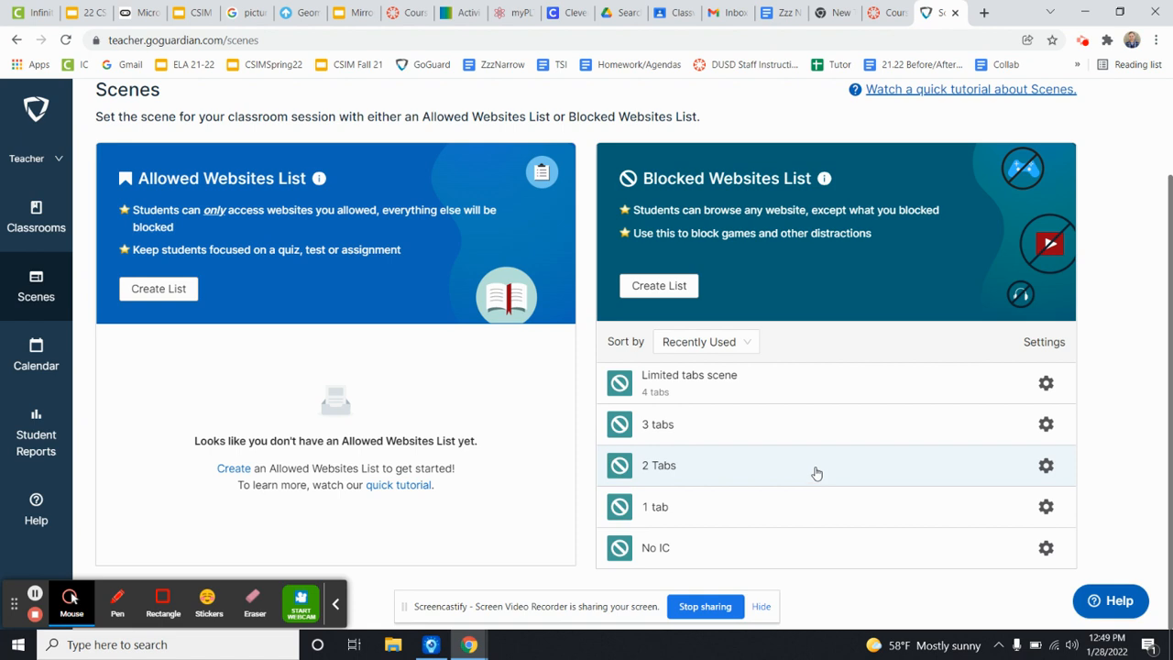
scroll(852, 473, "up", 1)
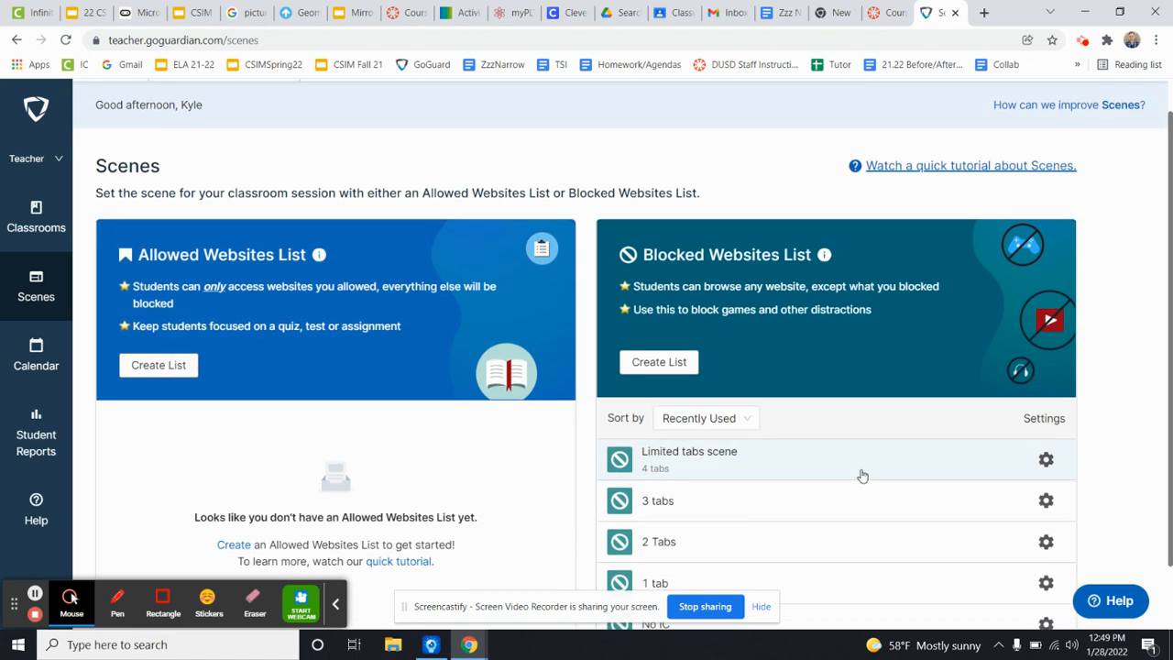
scroll(857, 473, "down", 1)
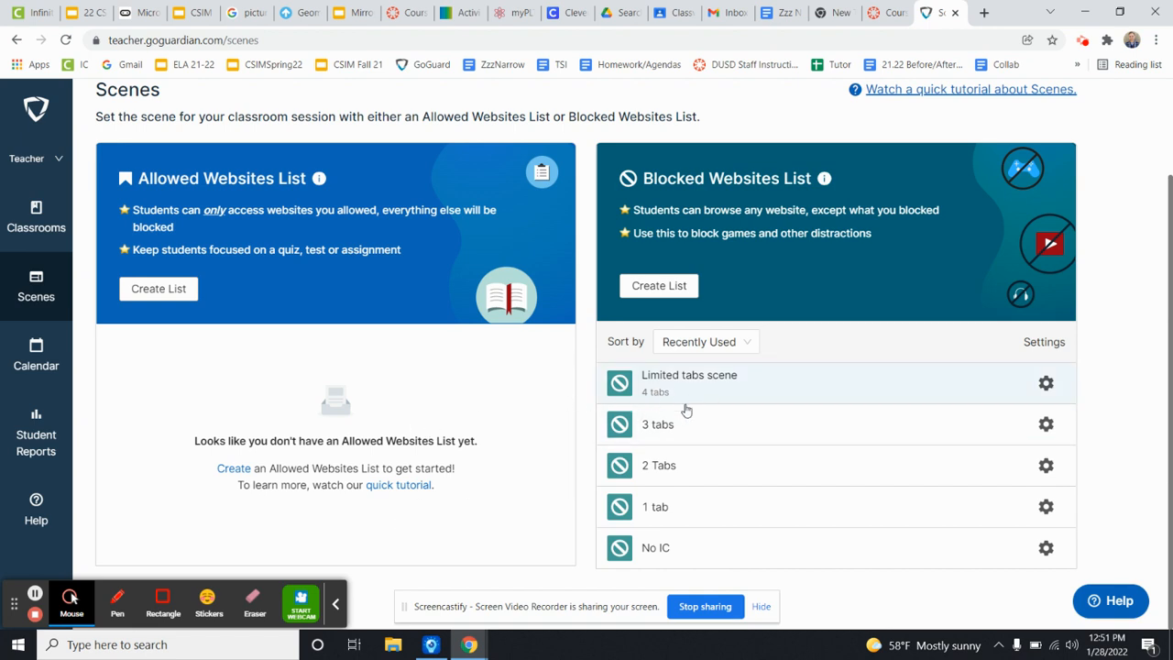
left_click(723, 377)
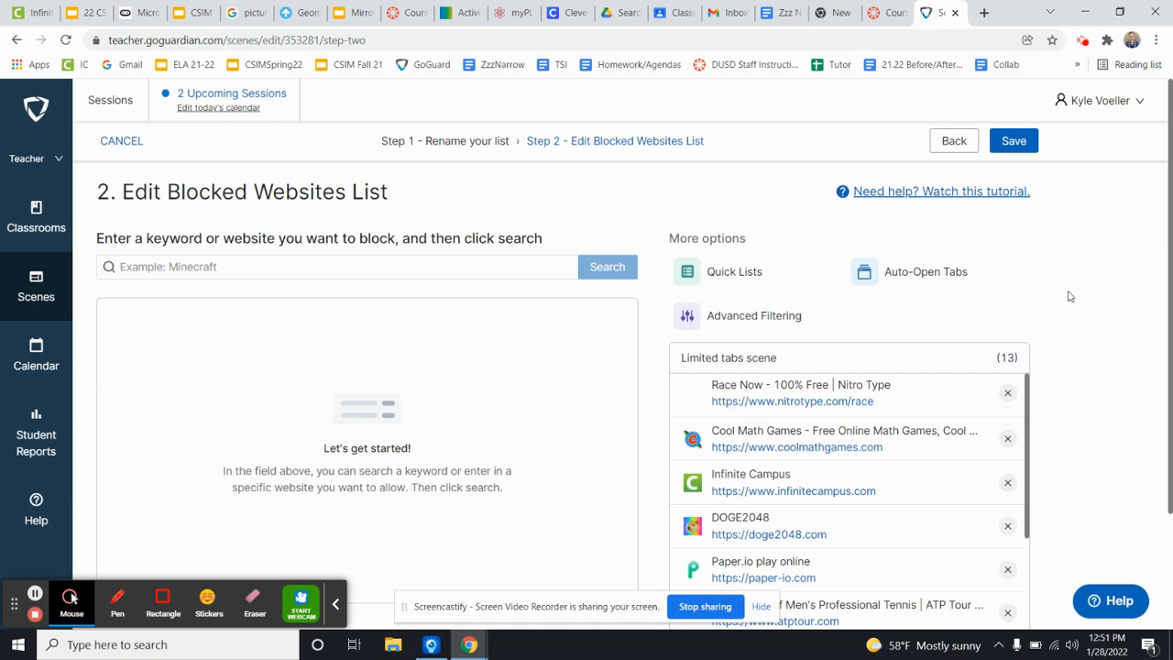
Examine the Limited tabs scene's blocked websites, extra options and student tab limit.
scroll(487, 326, "down", 1)
scroll(487, 326, "down", 2)
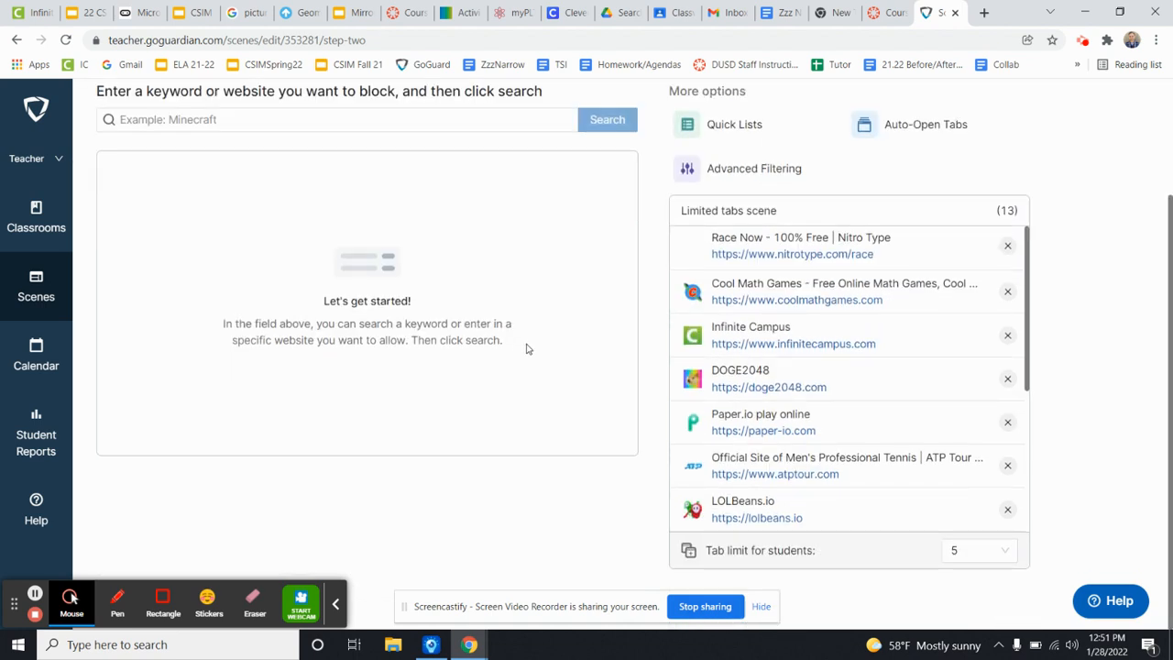
scroll(886, 400, "up", 2)
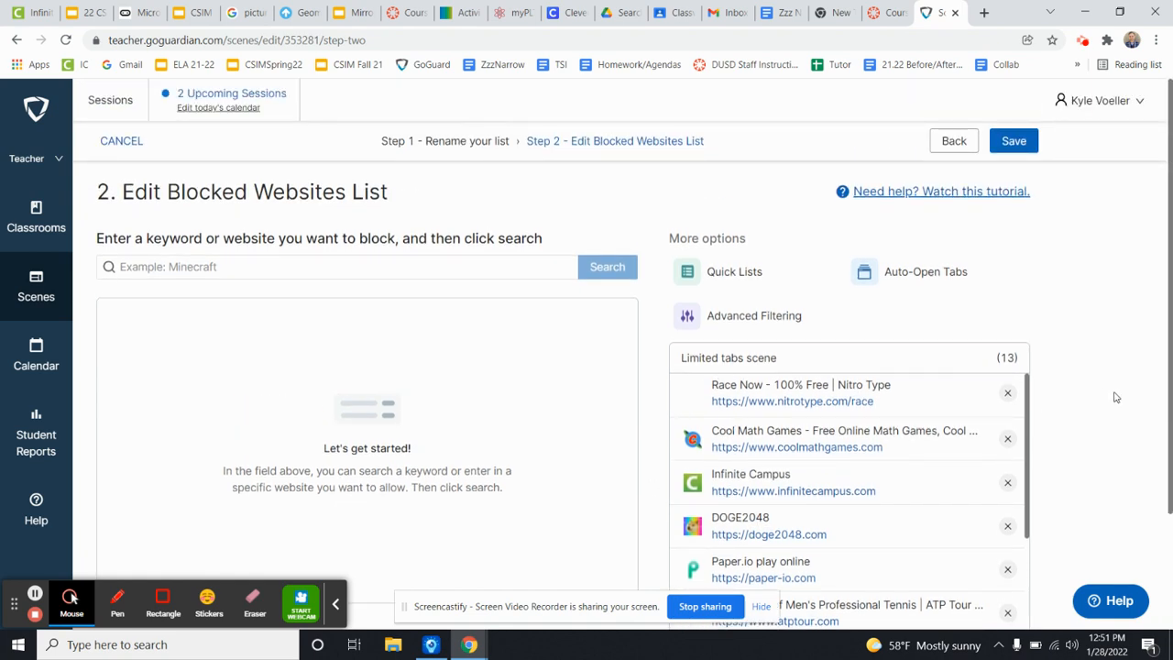
scroll(1095, 395, "down", 2)
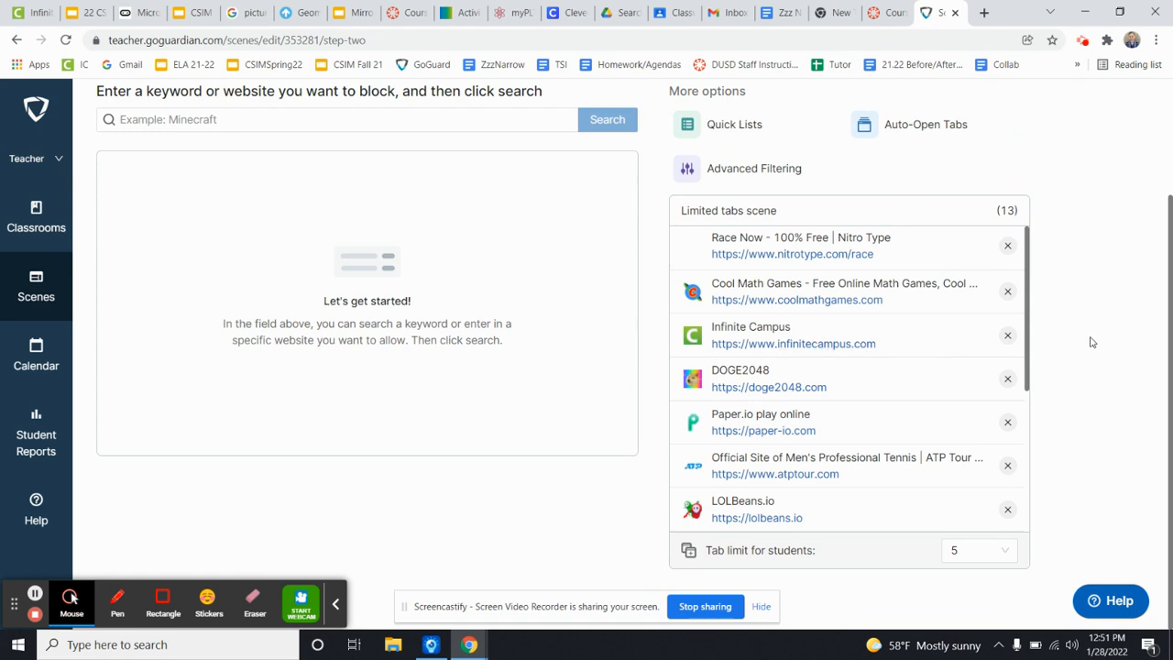
scroll(926, 450, "up", 2)
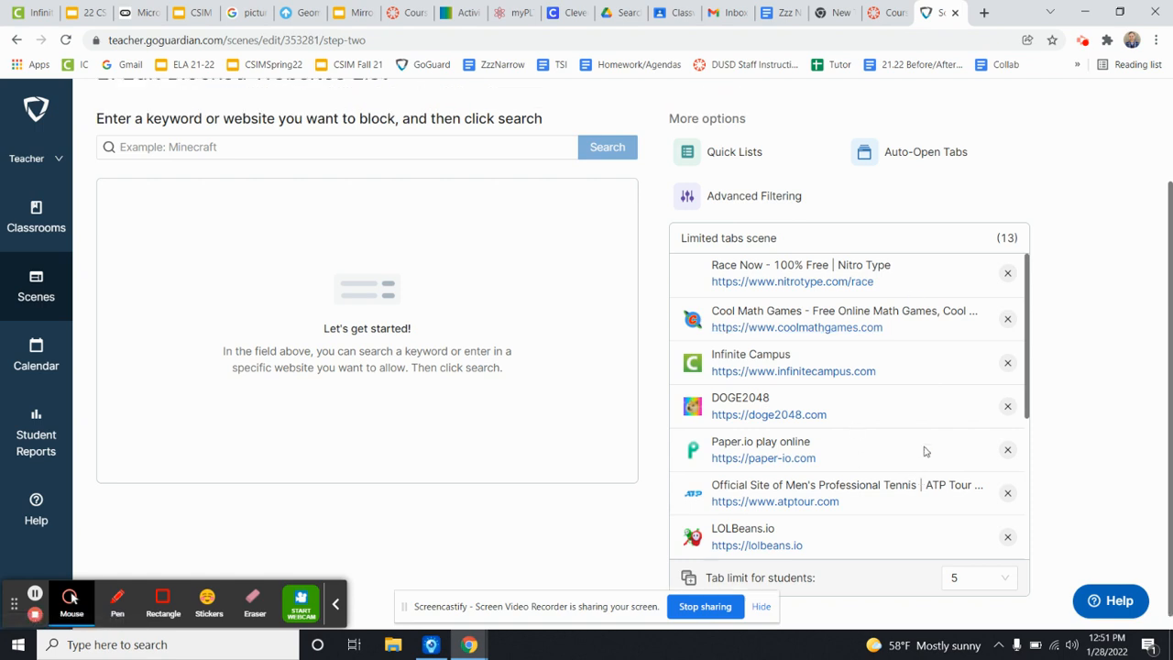
scroll(1116, 348, "down", 2)
scroll(935, 340, "down", 3)
scroll(901, 460, "up", 3)
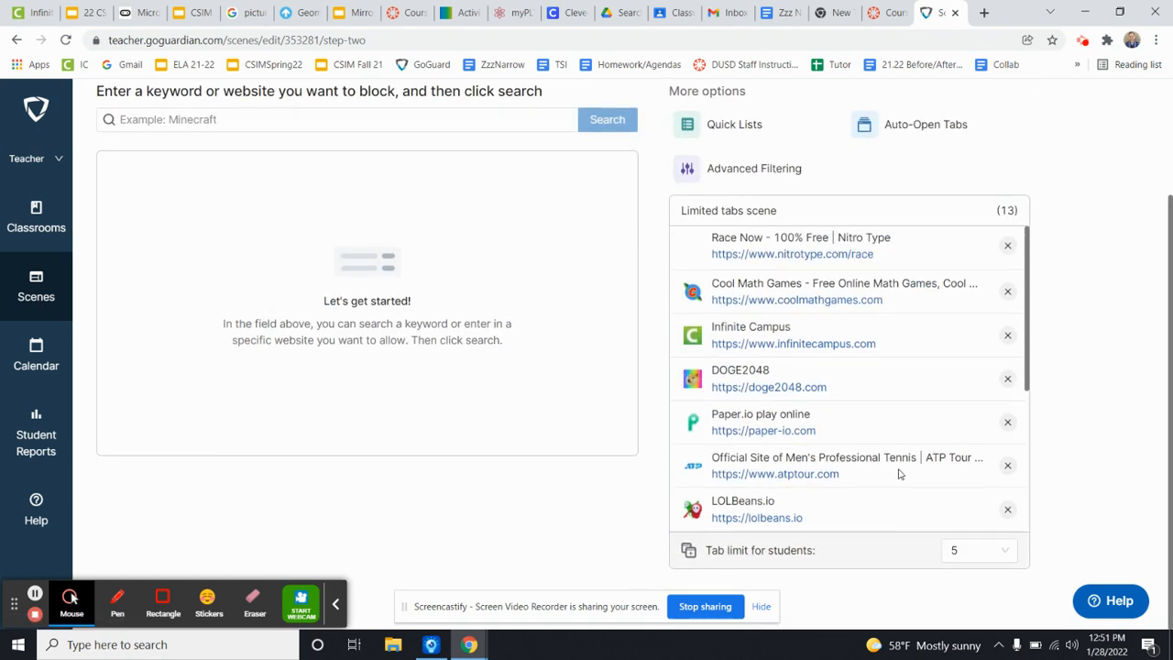
scroll(1082, 302, "up", 2)
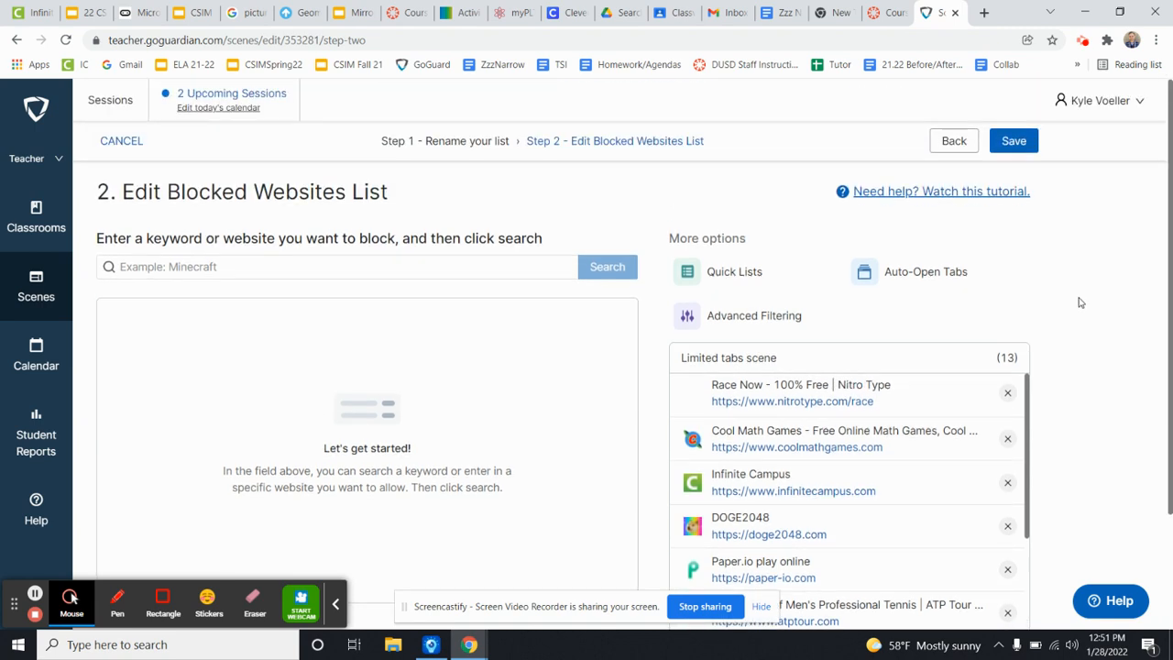
Set the student tab limit of the Limited tabs scene to 4 and save the scene.
scroll(1074, 303, "down", 1)
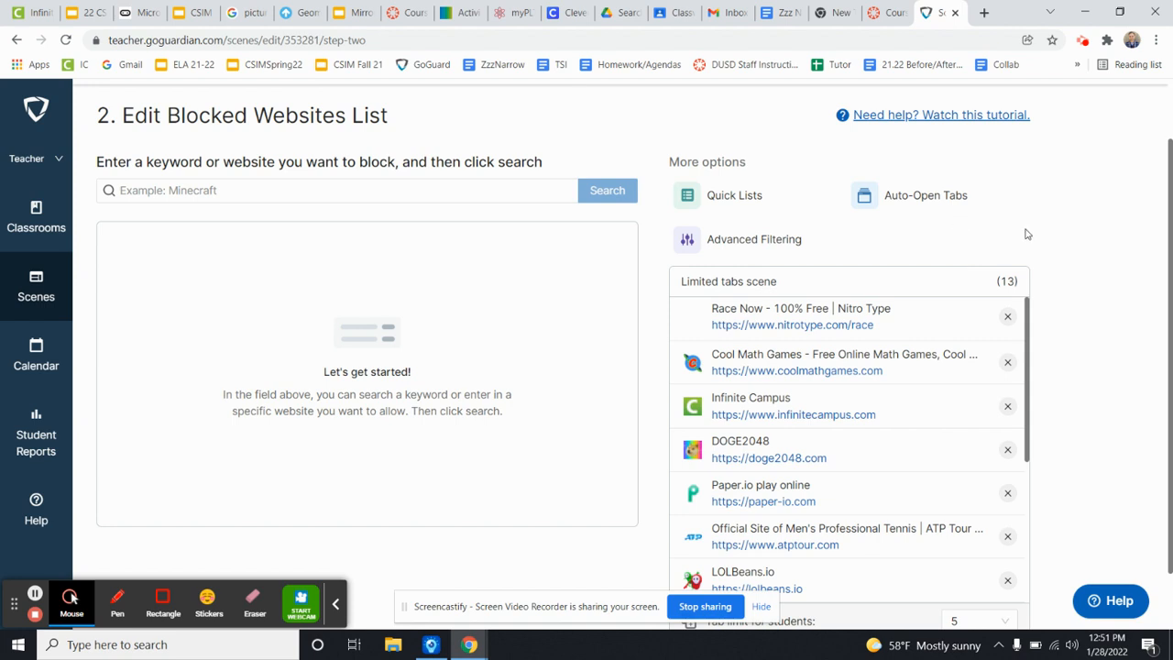
scroll(1063, 261, "down", 1)
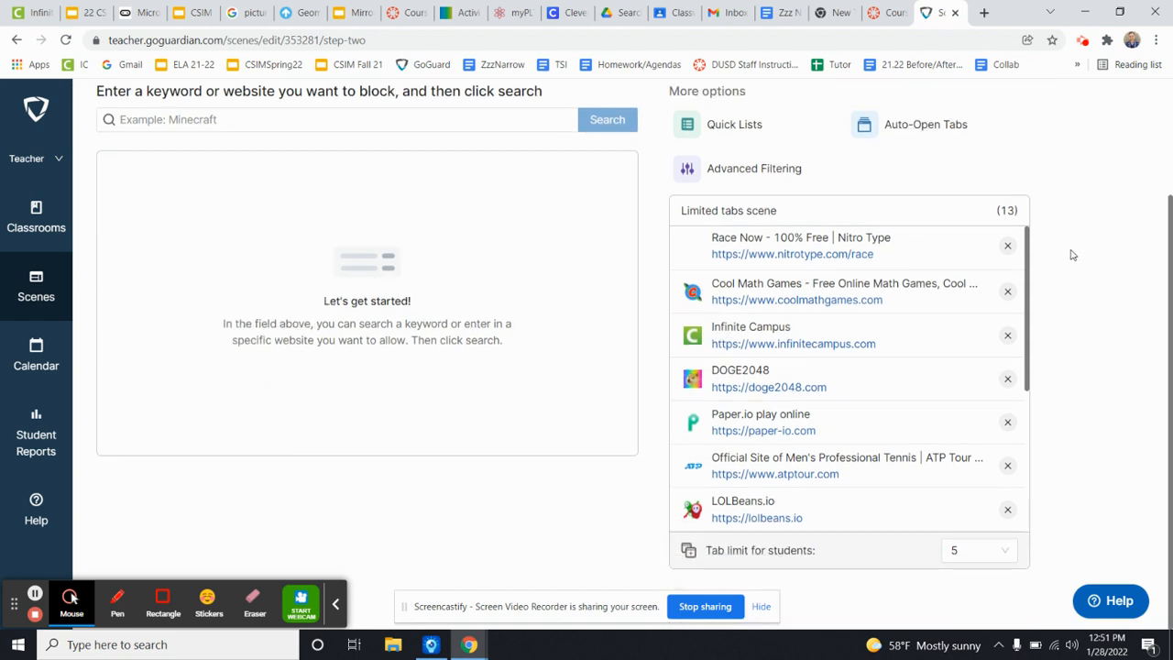
left_click(956, 555)
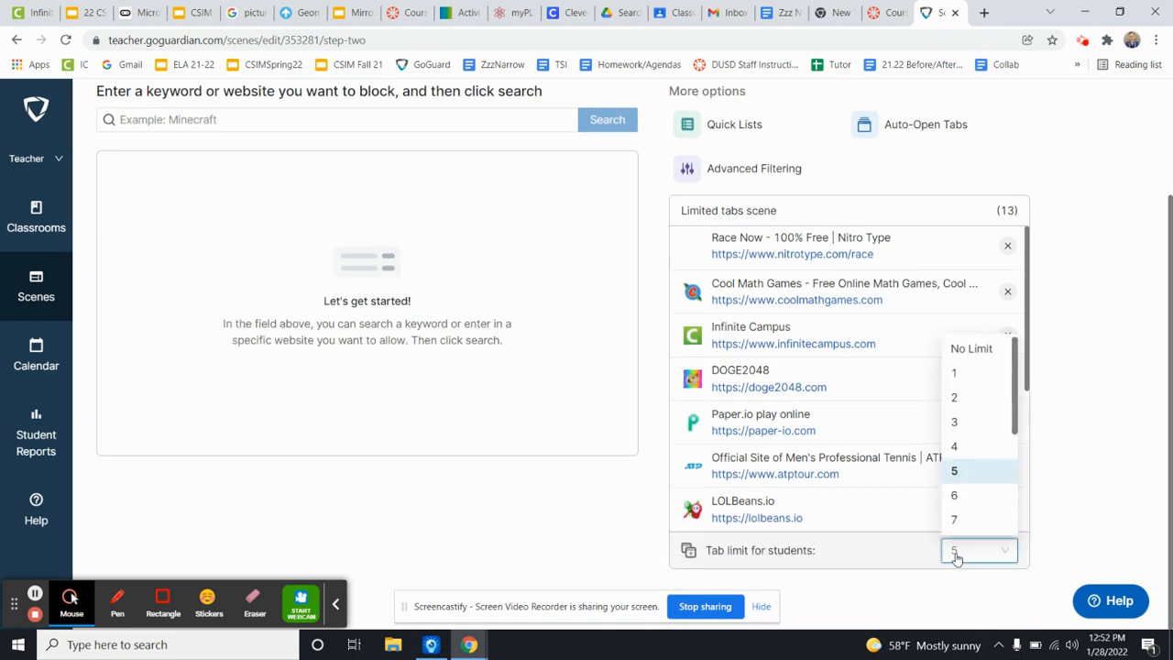
left_click(963, 451)
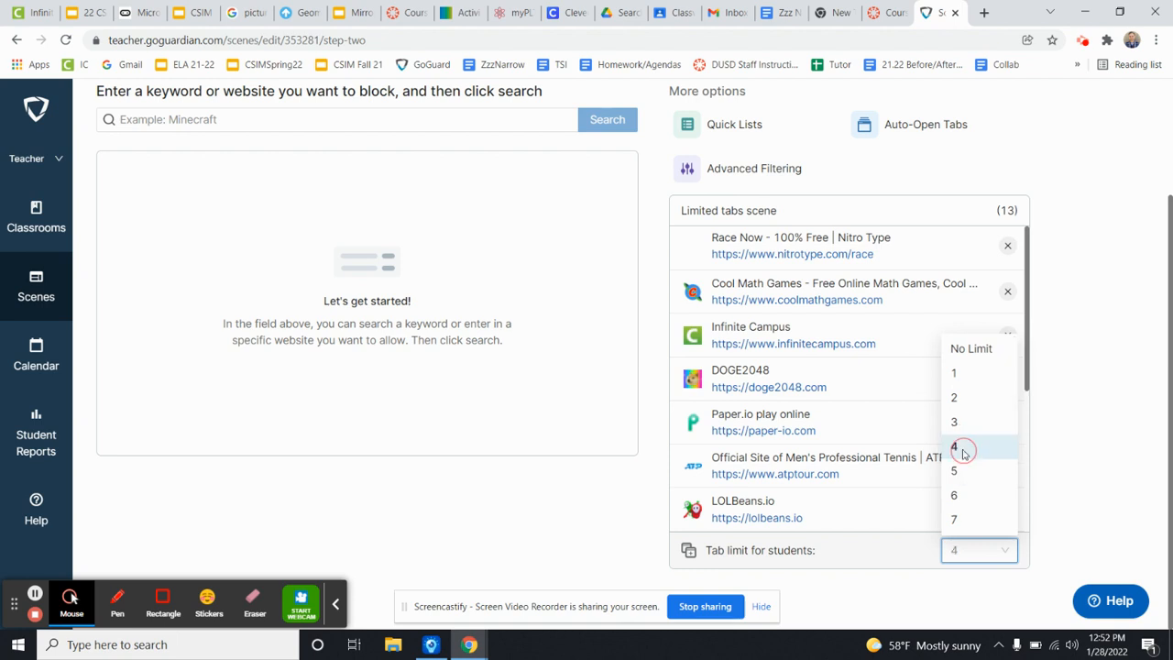
left_click(1080, 516)
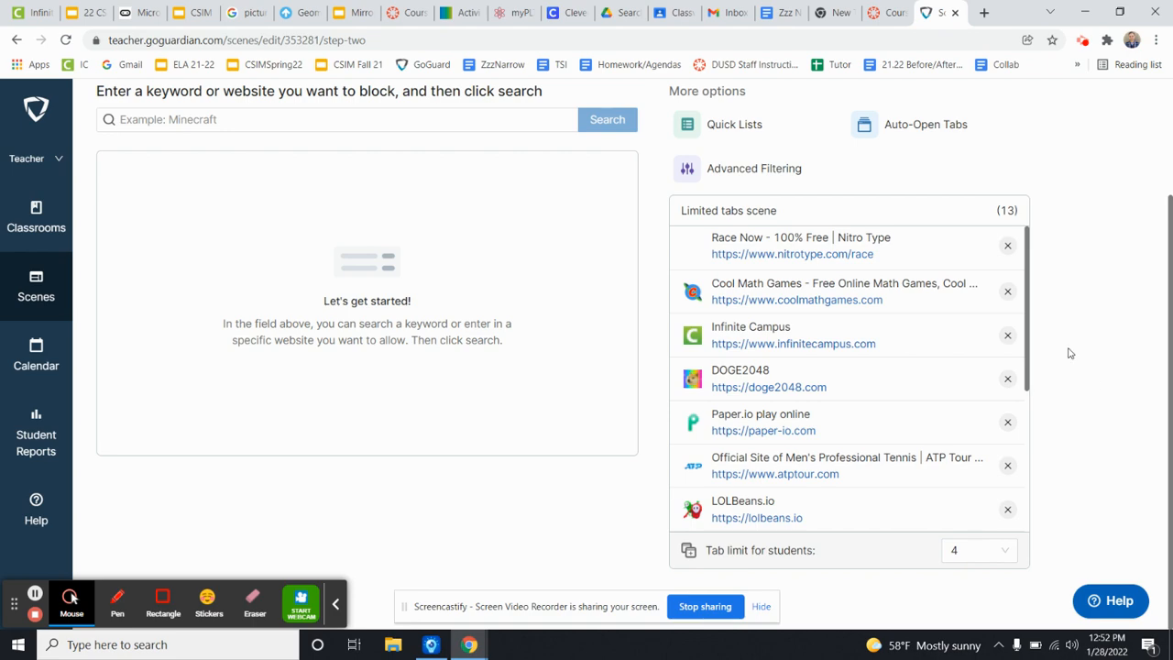
scroll(1072, 351, "up", 2)
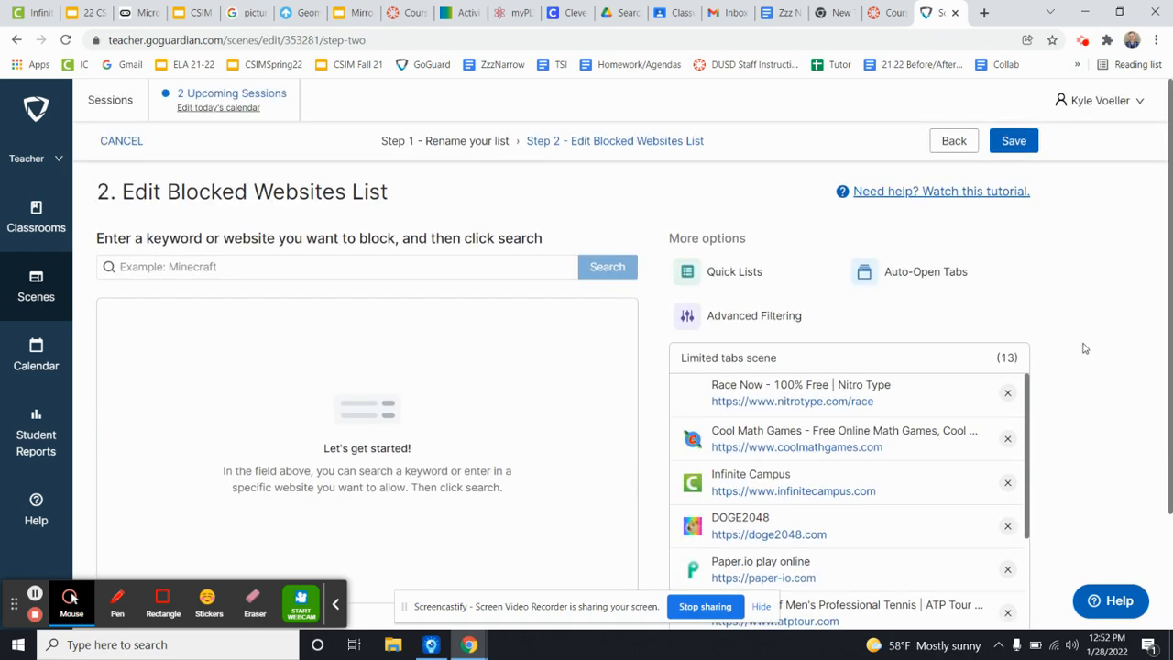
scroll(1083, 348, "down", 2)
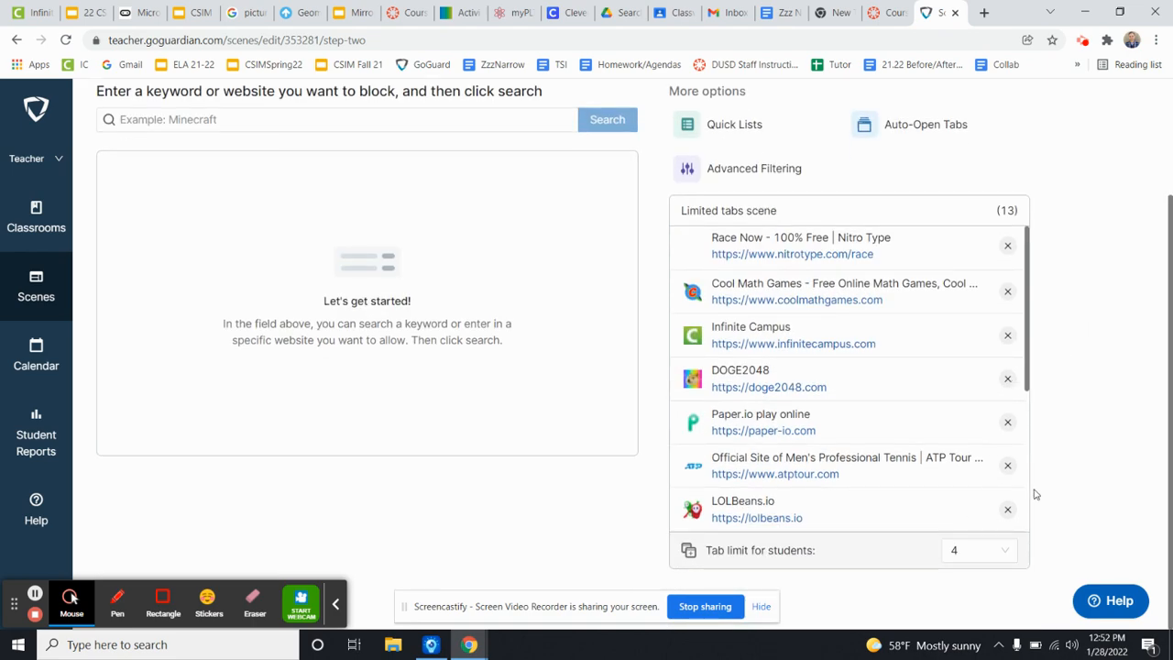
scroll(1053, 479, "up", 2)
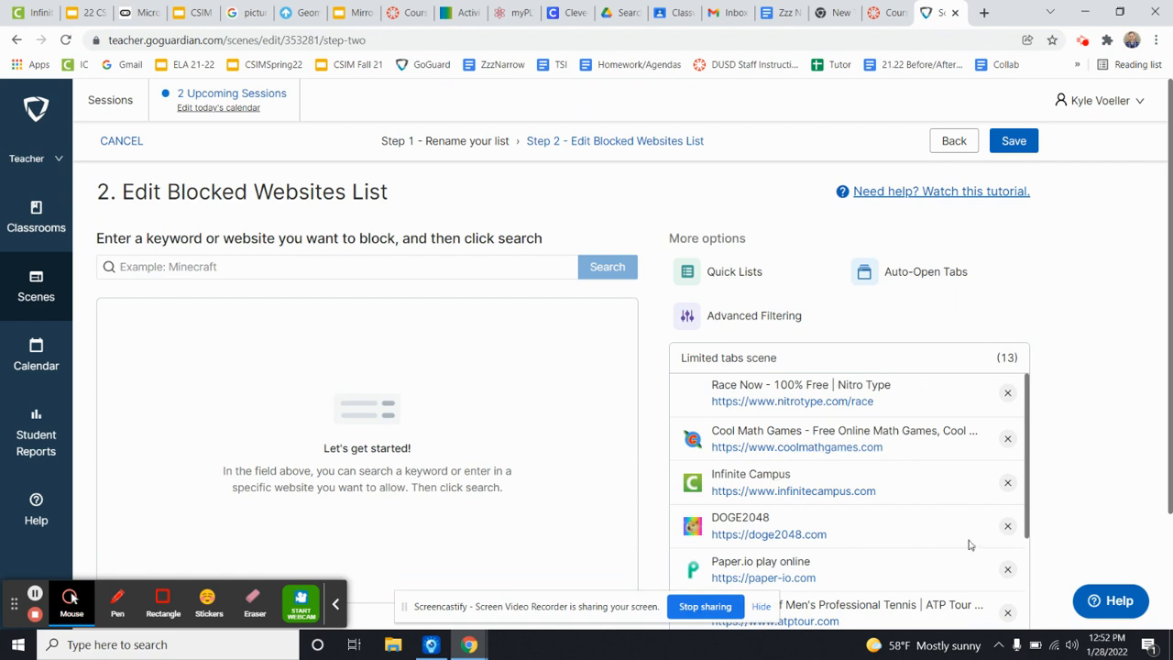
left_click(1012, 147)
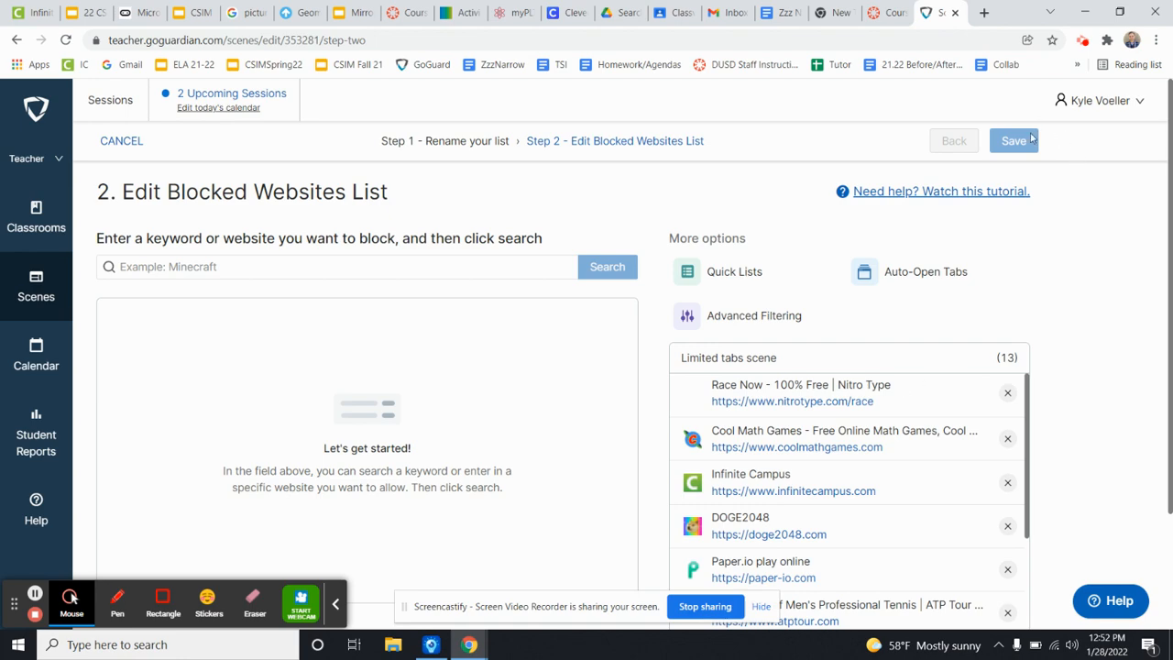
left_click(1031, 140)
View the naming forms for a new blocked websites list and a new allowed websites list.
scroll(1031, 362, "down", 2)
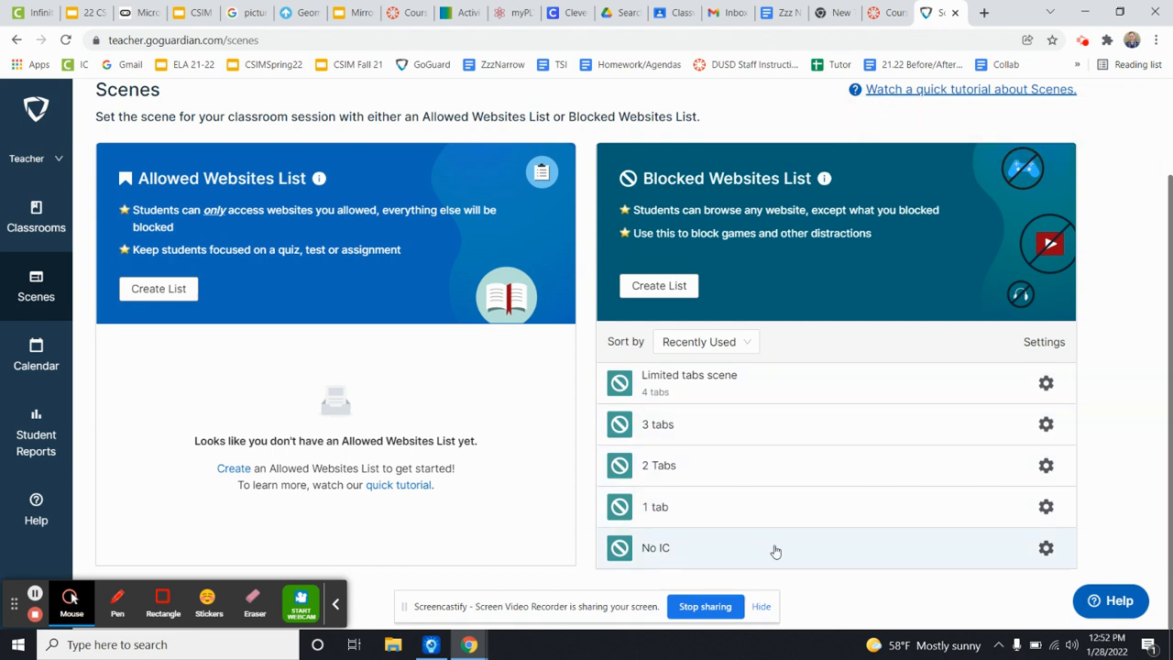
left_click(657, 286)
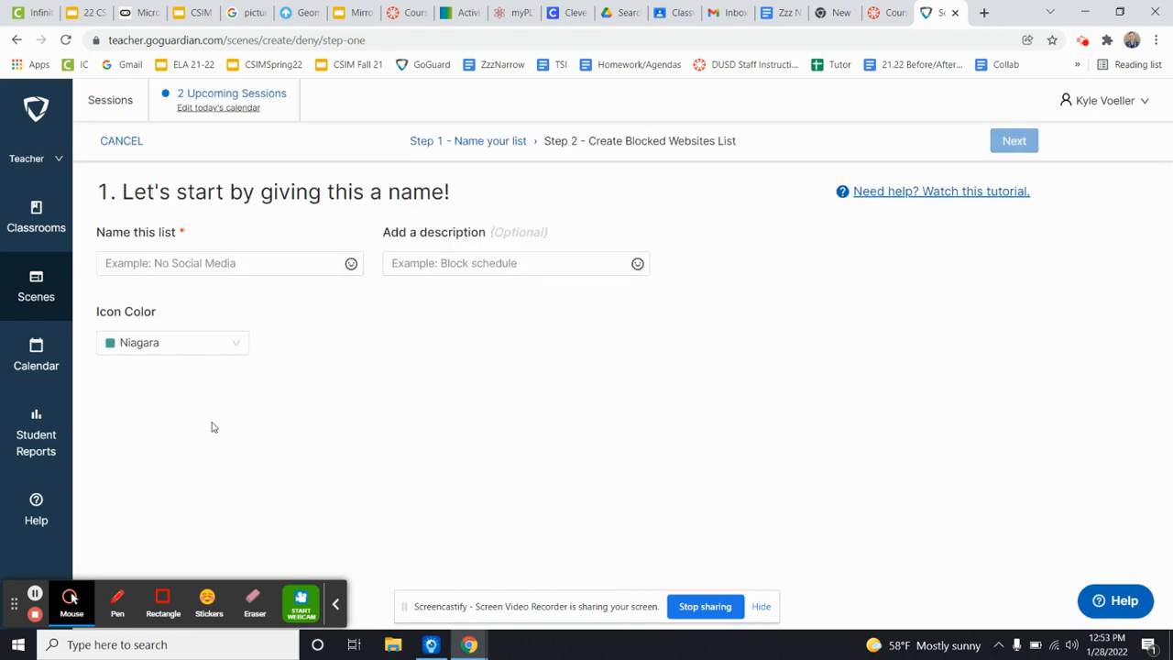
left_click(161, 263)
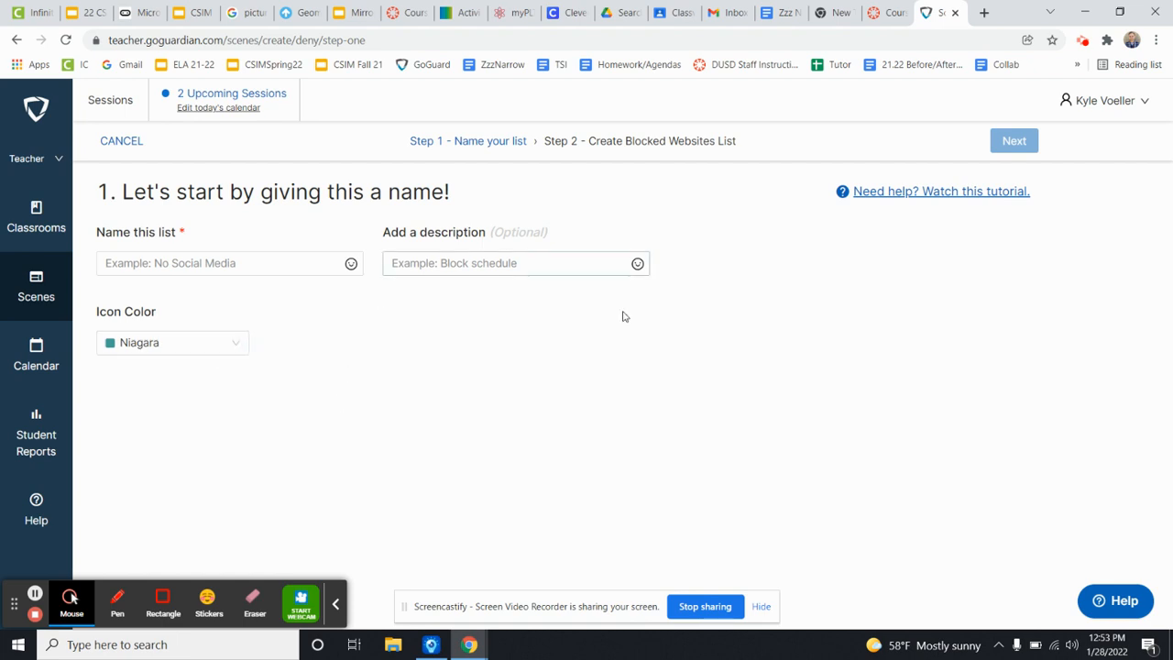
left_click(28, 290)
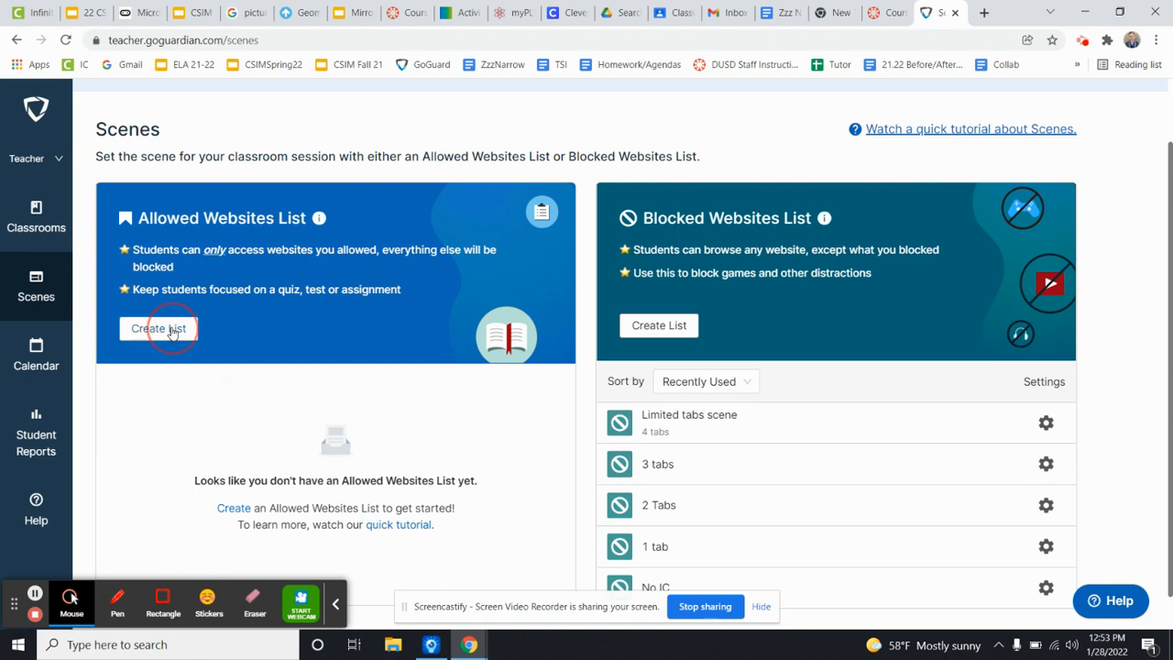
left_click(160, 329)
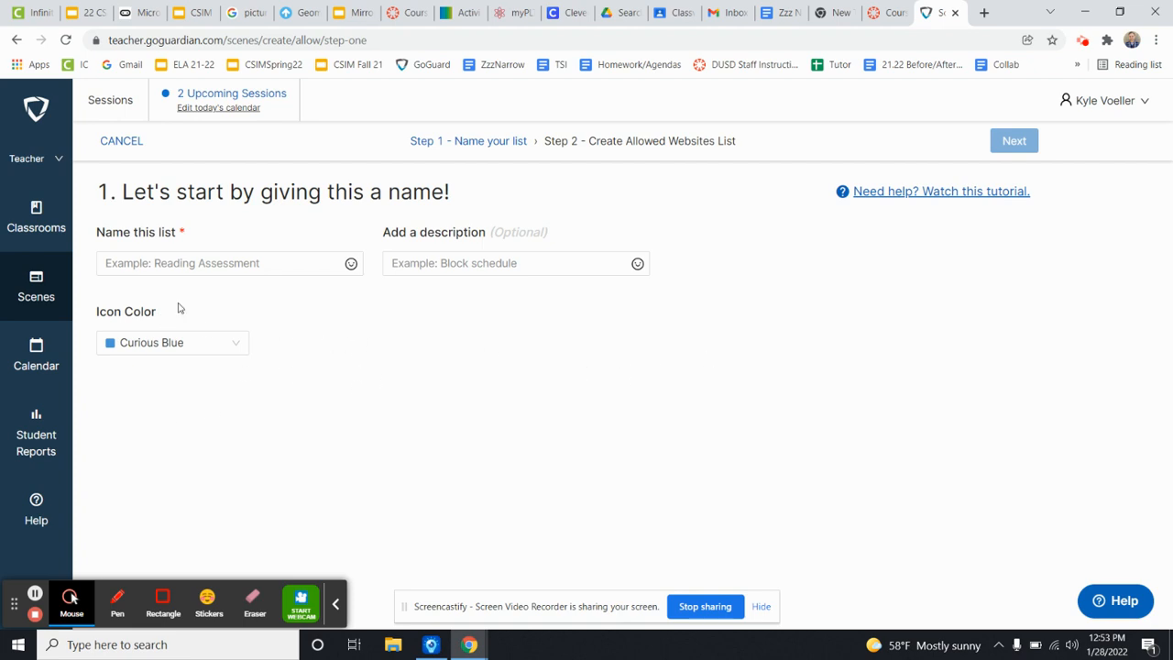
Set the default scene of the English 7 MTRF-1,W-1 classroom to Limited tabs scene and update the classroom.
left_click(37, 214)
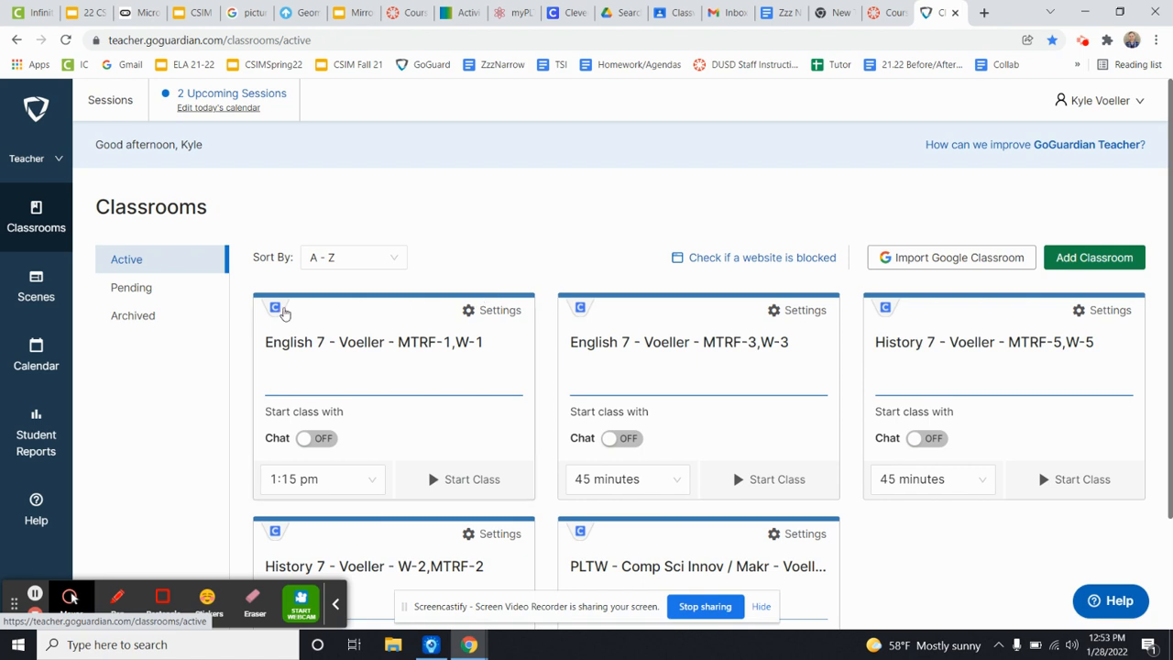
left_click(336, 347)
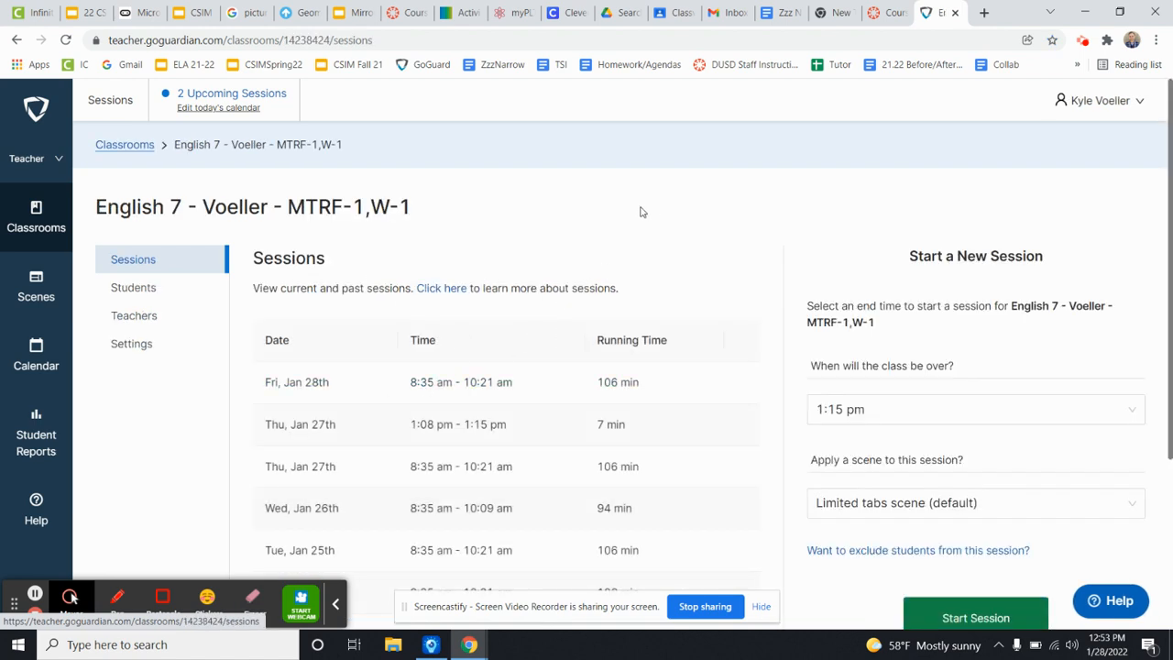
left_click(126, 348)
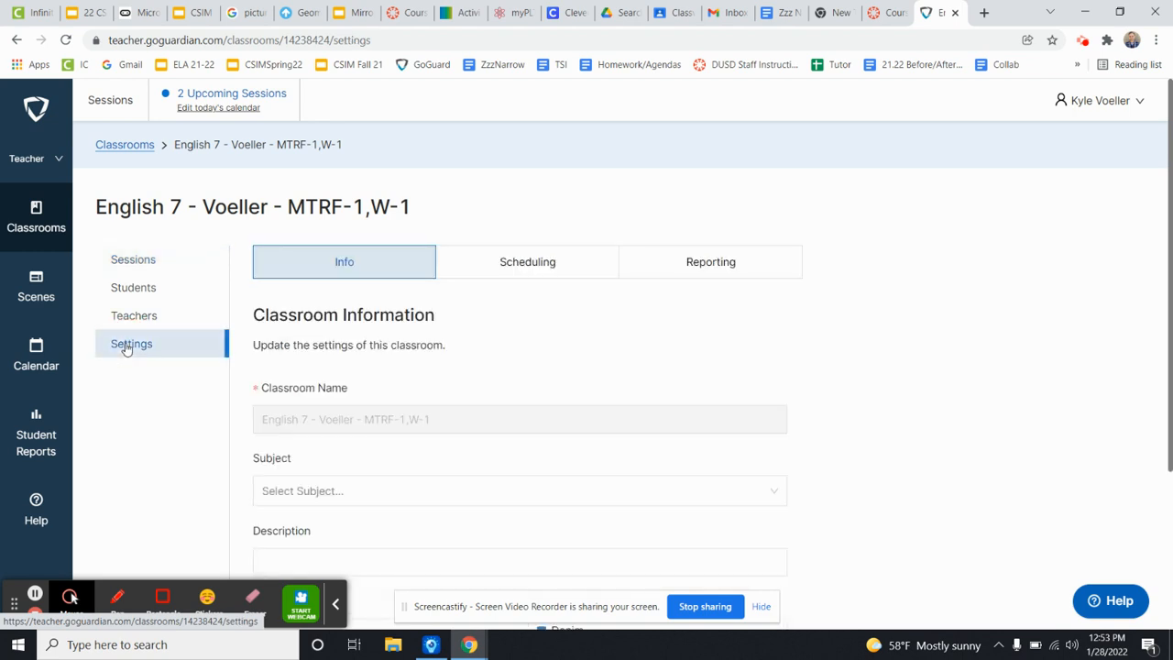
scroll(487, 367, "down", 3)
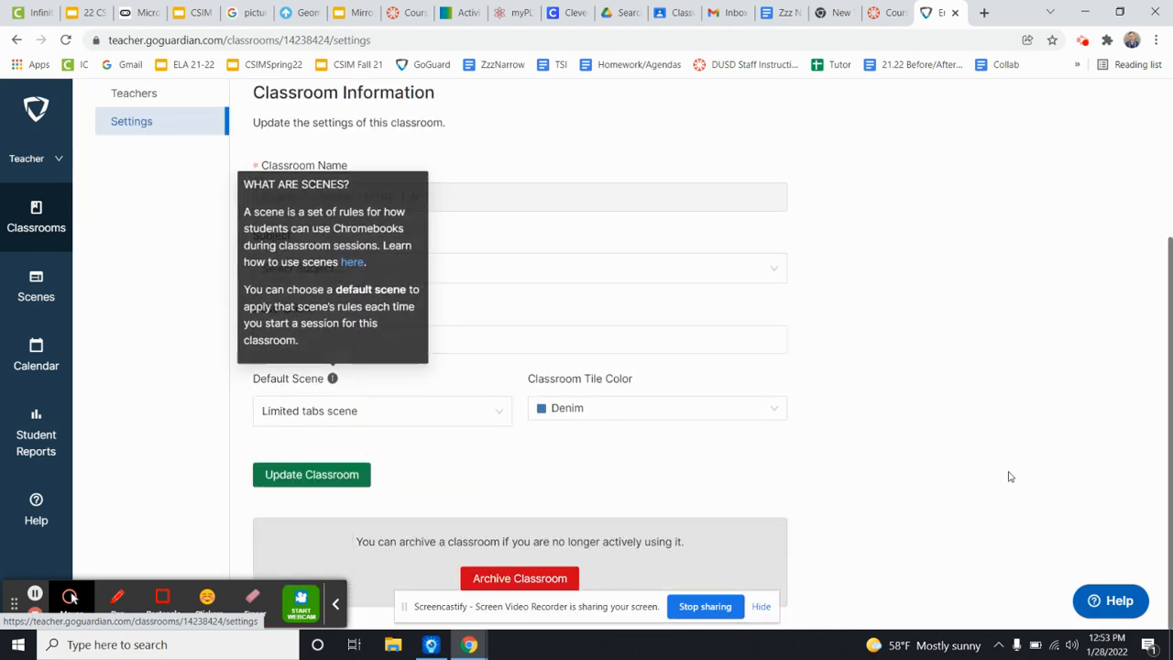
left_click(353, 416)
left_click(314, 467)
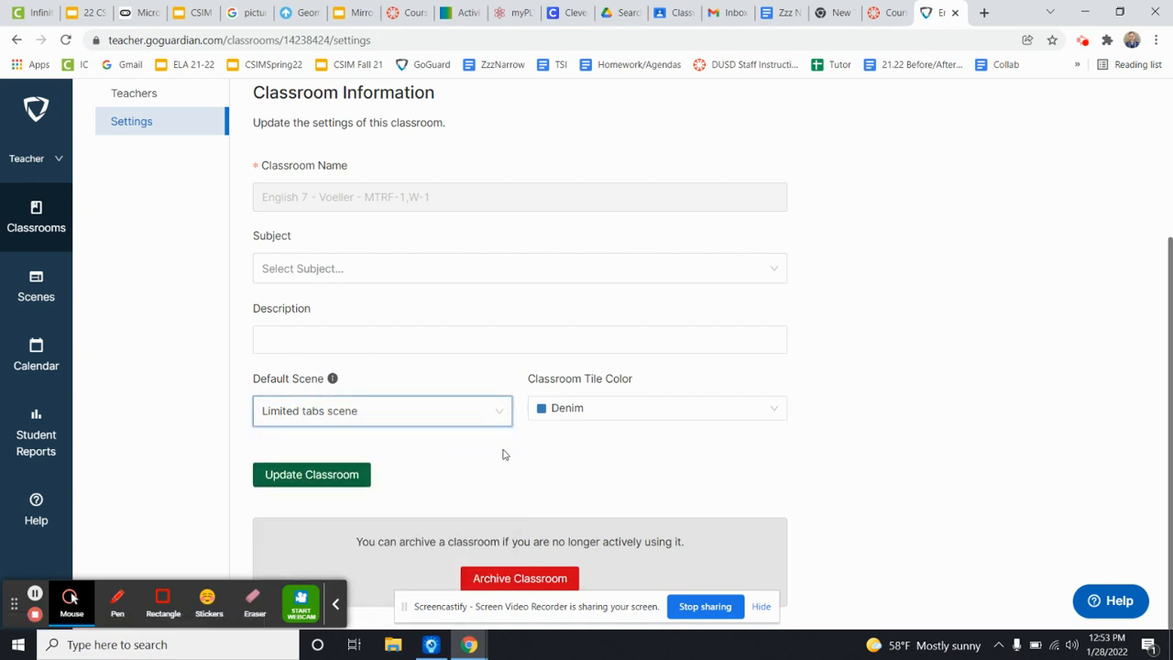
left_click(330, 483)
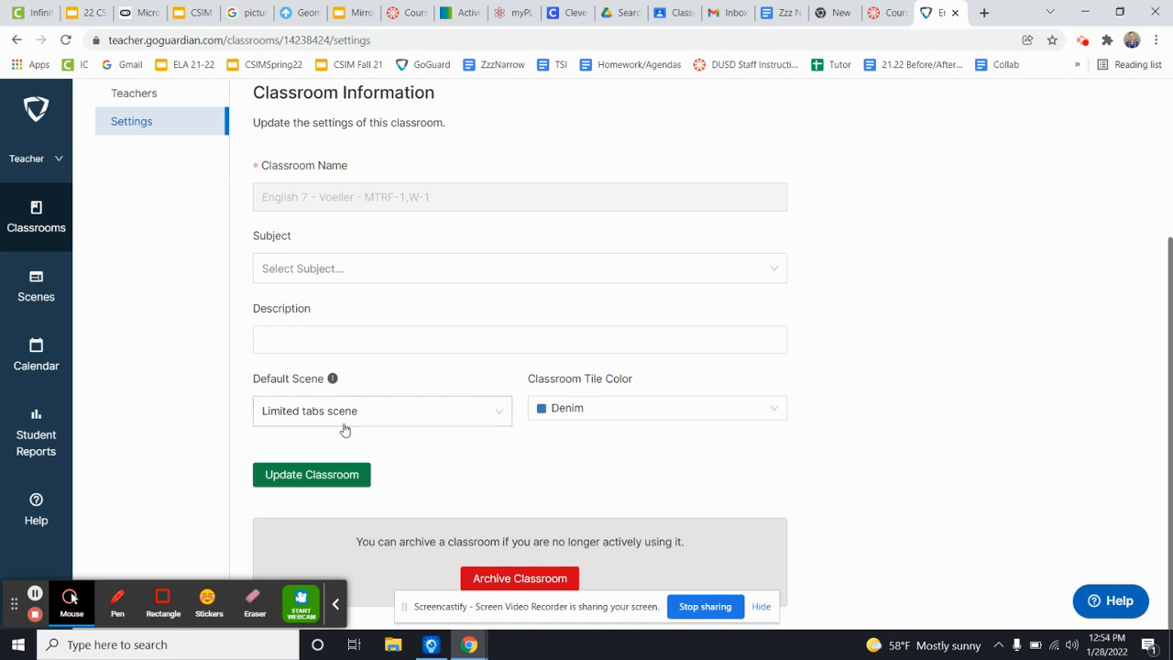
Review the English 7 MTRF-1,W-1 classroom information and open its scheduled sessions settings.
scroll(510, 487, "up", 1)
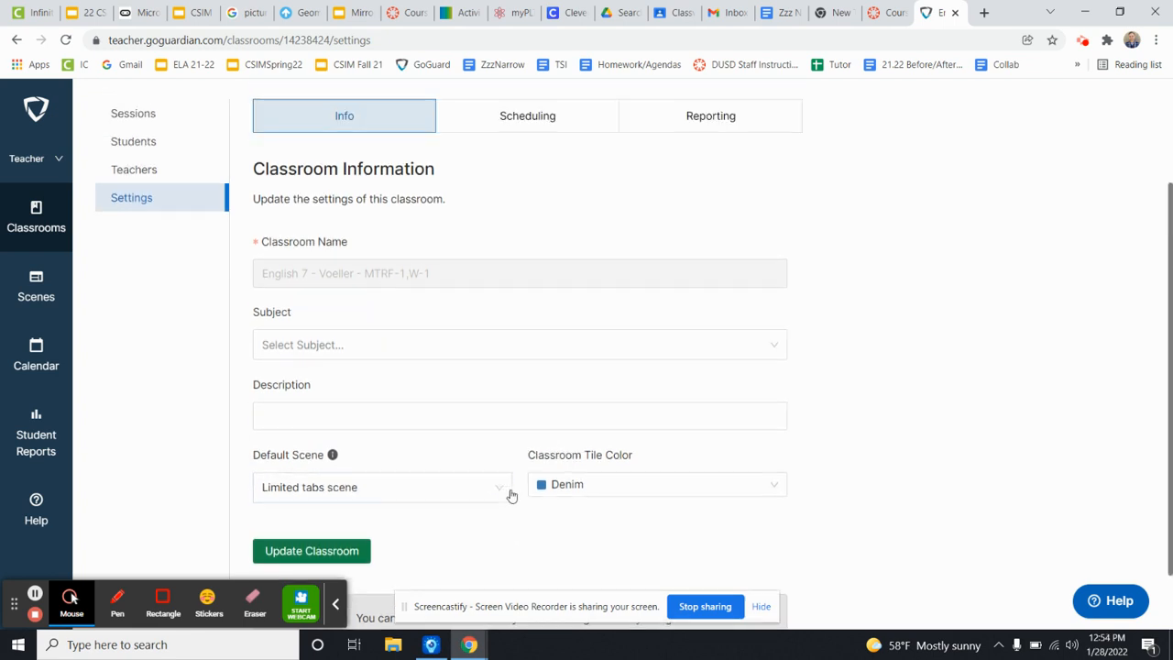
scroll(525, 512, "down", 1)
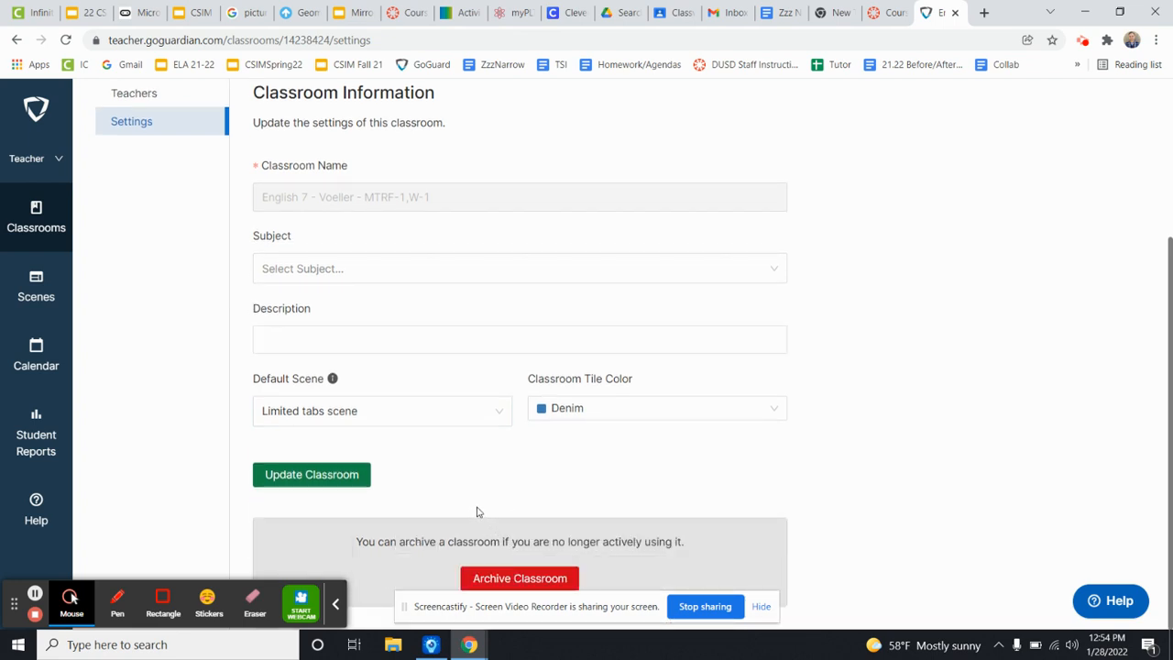
scroll(475, 511, "up", 1)
scroll(472, 512, "down", 1)
scroll(481, 408, "up", 3)
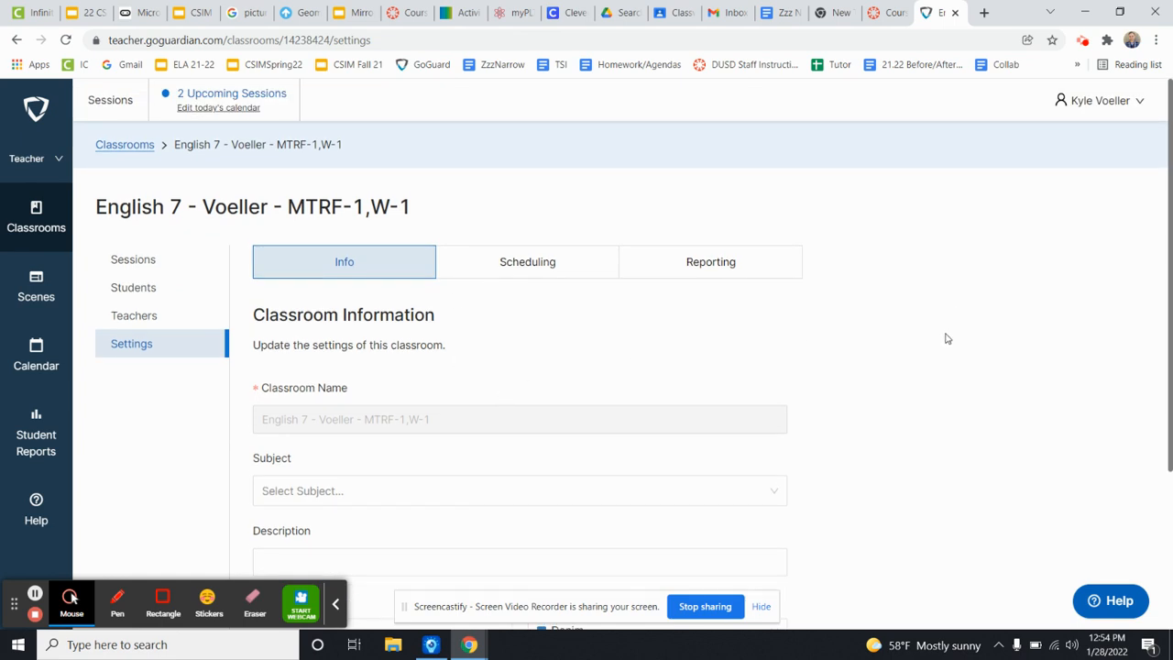
left_click(564, 267)
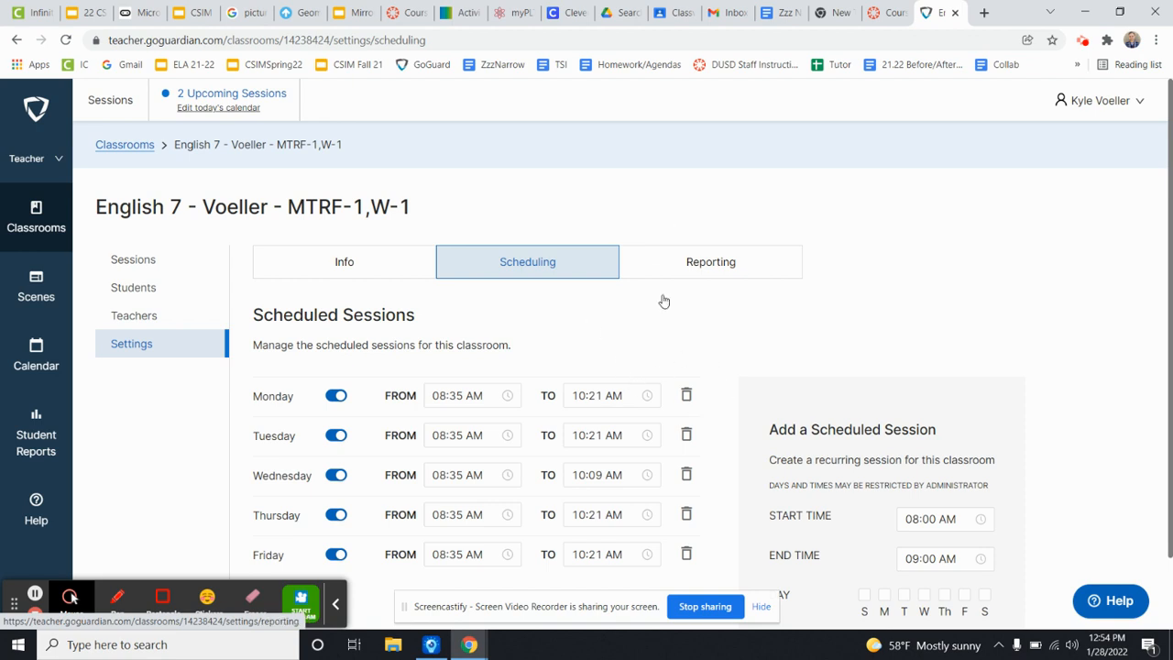
Select Monday for a new recurring scheduled session and set its start time to 10:25 AM.
scroll(738, 485, "down", 2)
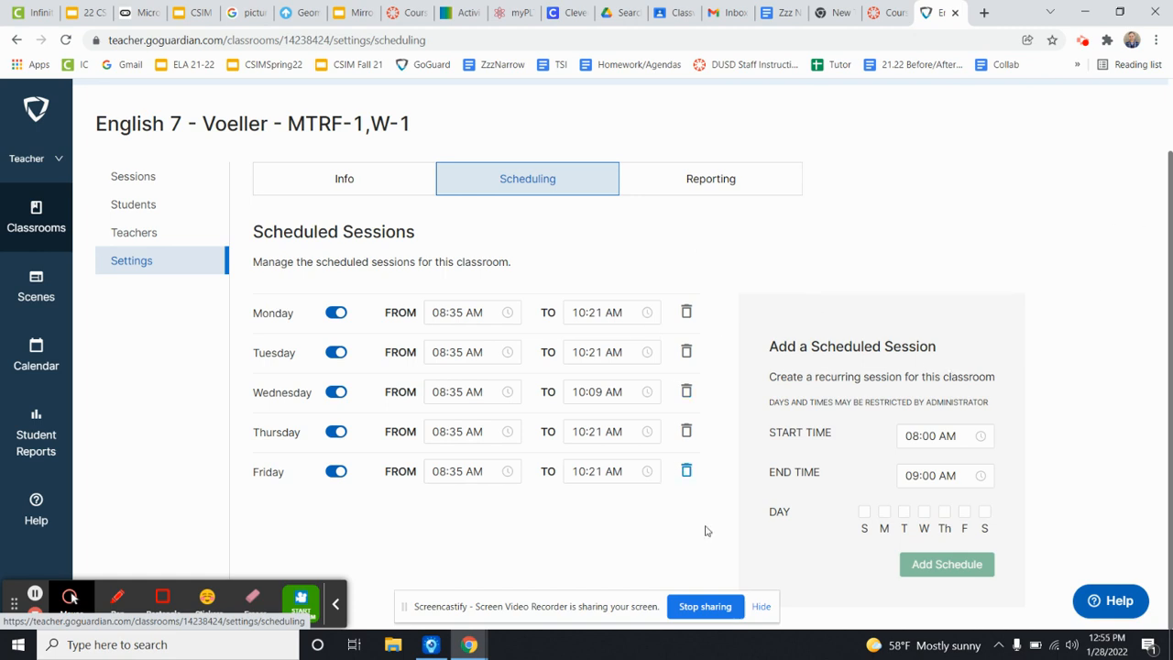
left_click(884, 513)
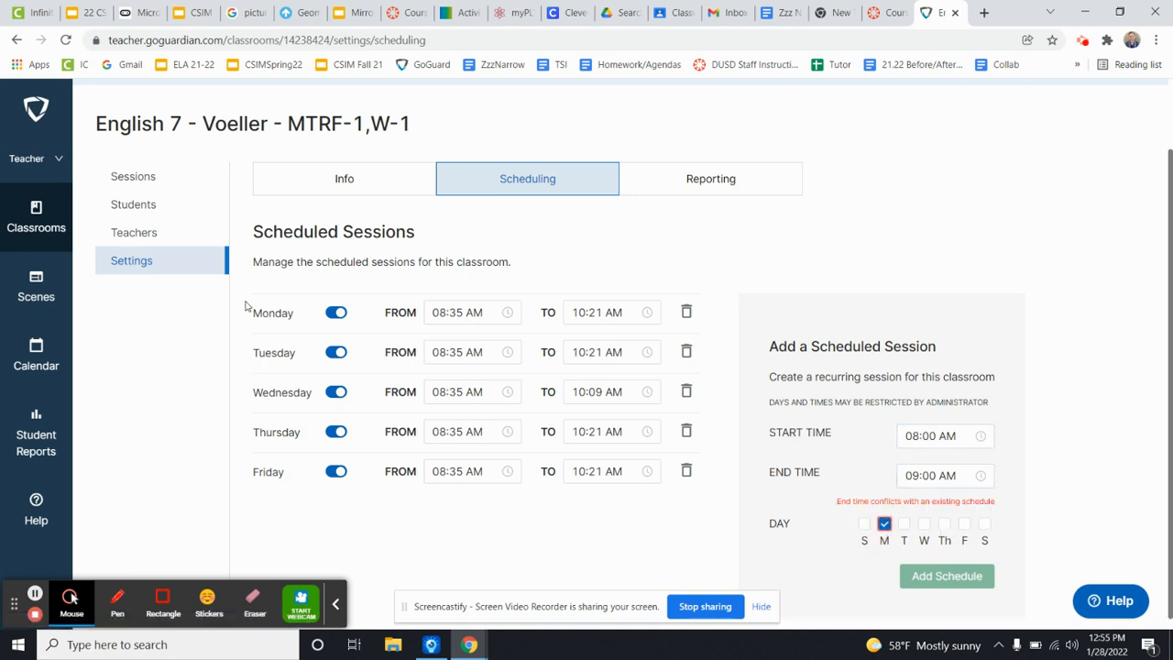
left_click(915, 440)
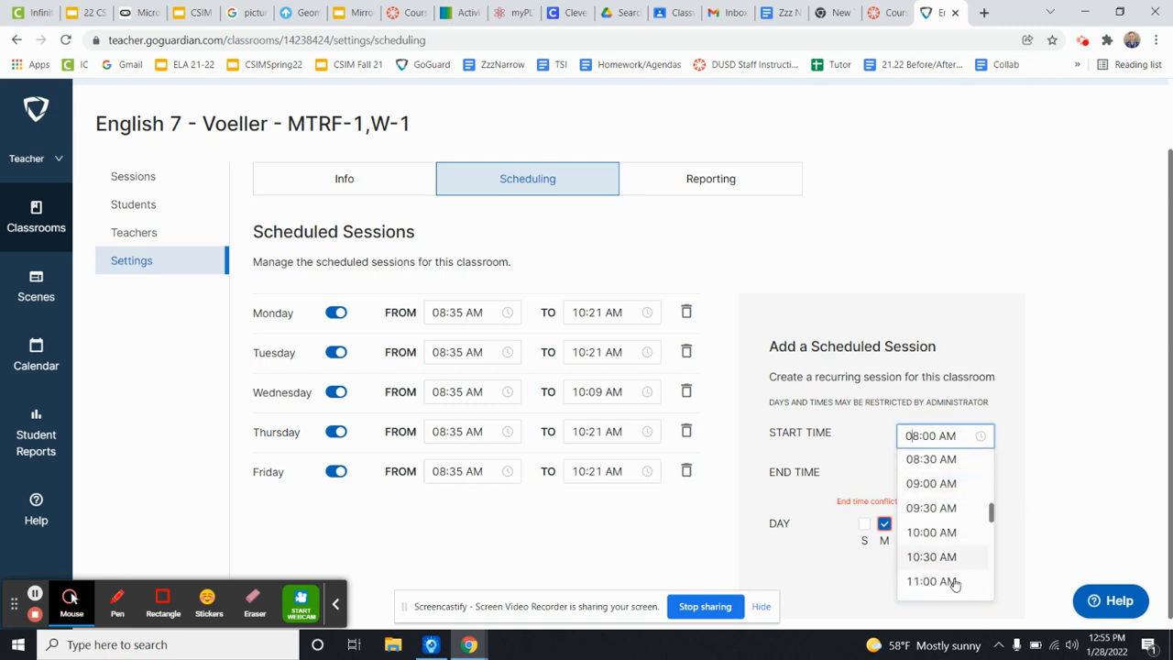
left_click(930, 557)
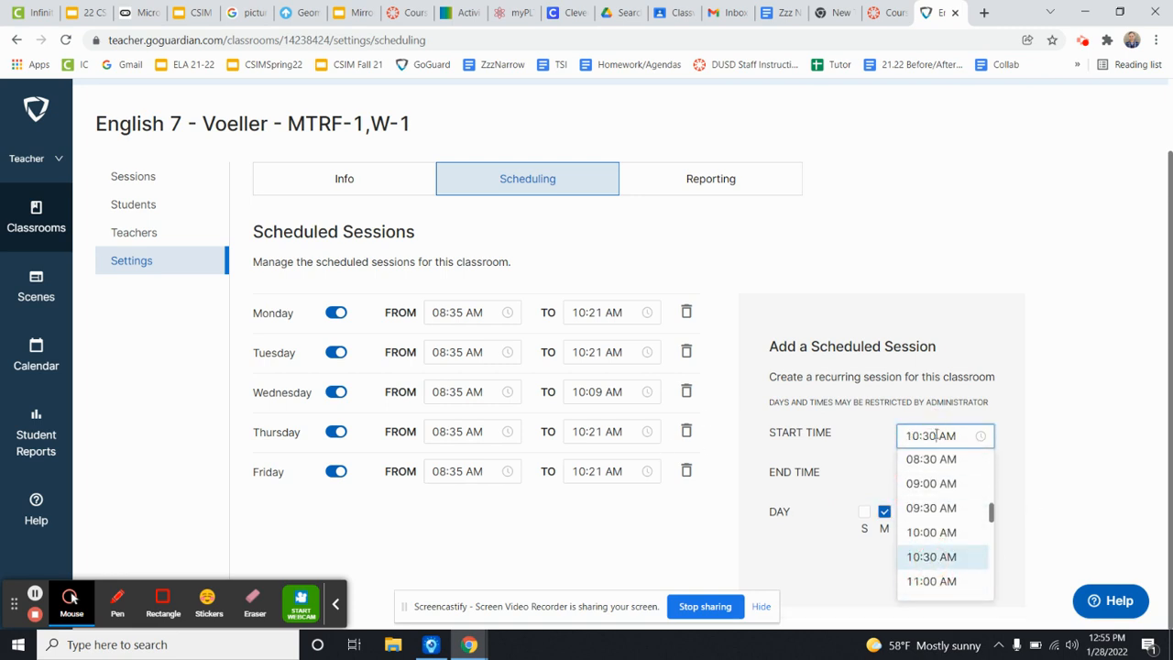
key("BackSpace")
key("BackSpace")
type("25")
left_click(1021, 469)
Set the new session's end time to 10:54 AM and add the schedule to the classroom.
left_click(935, 474)
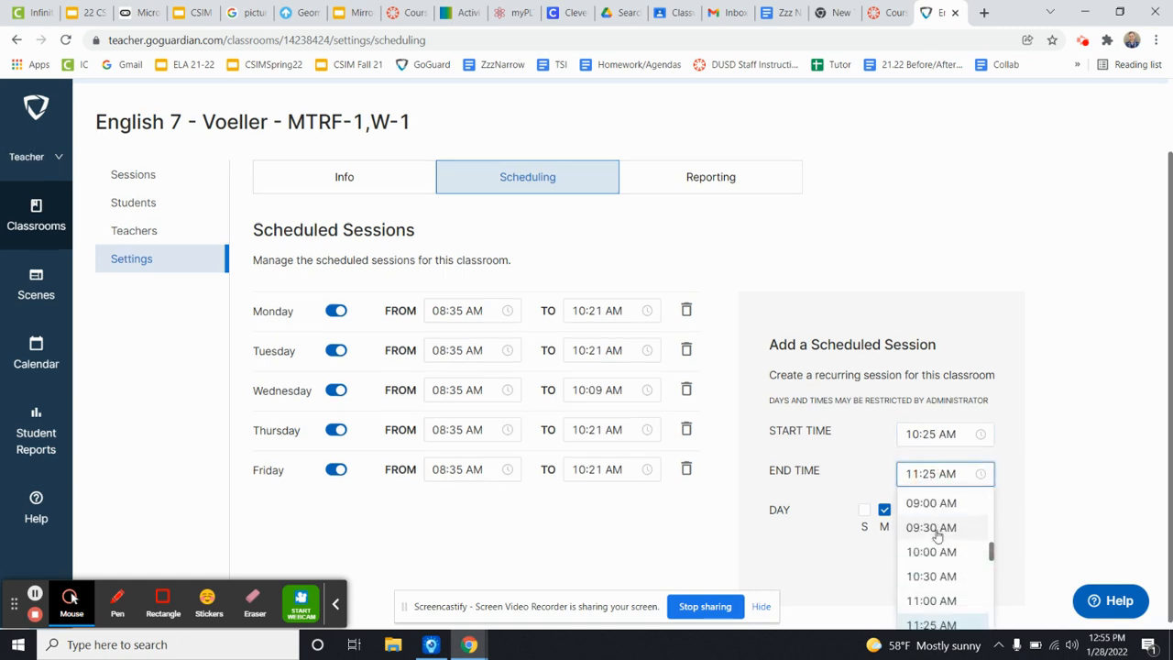
left_click(931, 600)
left_click(917, 478)
left_click(916, 474)
left_click(919, 473)
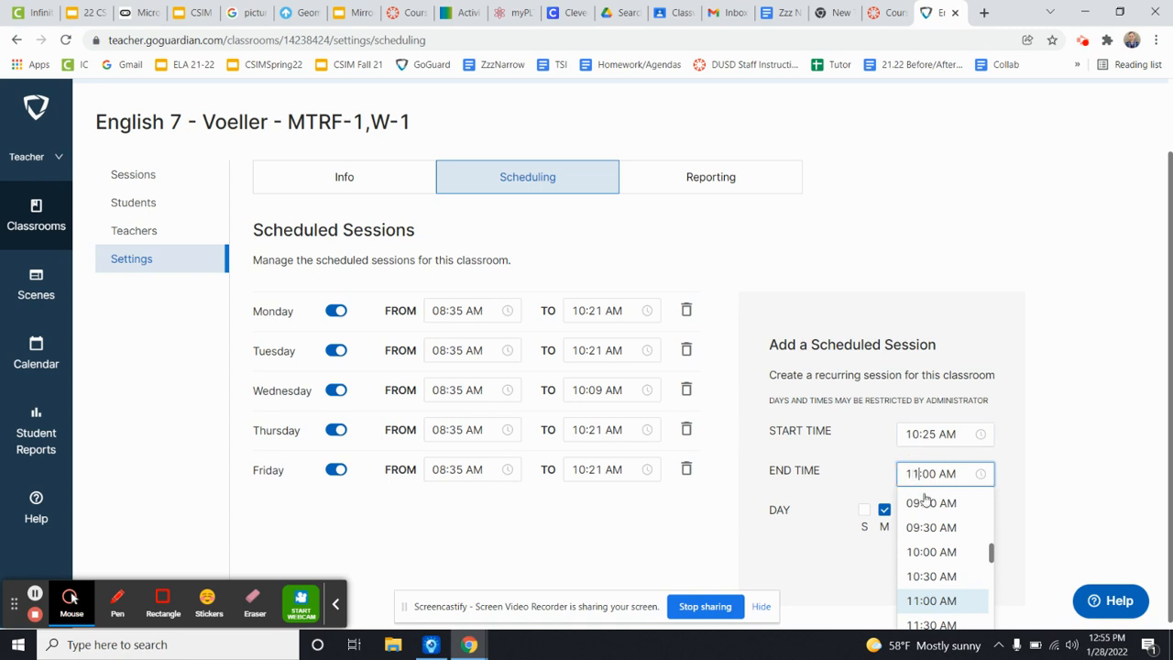
left_click(930, 576)
left_click(937, 474)
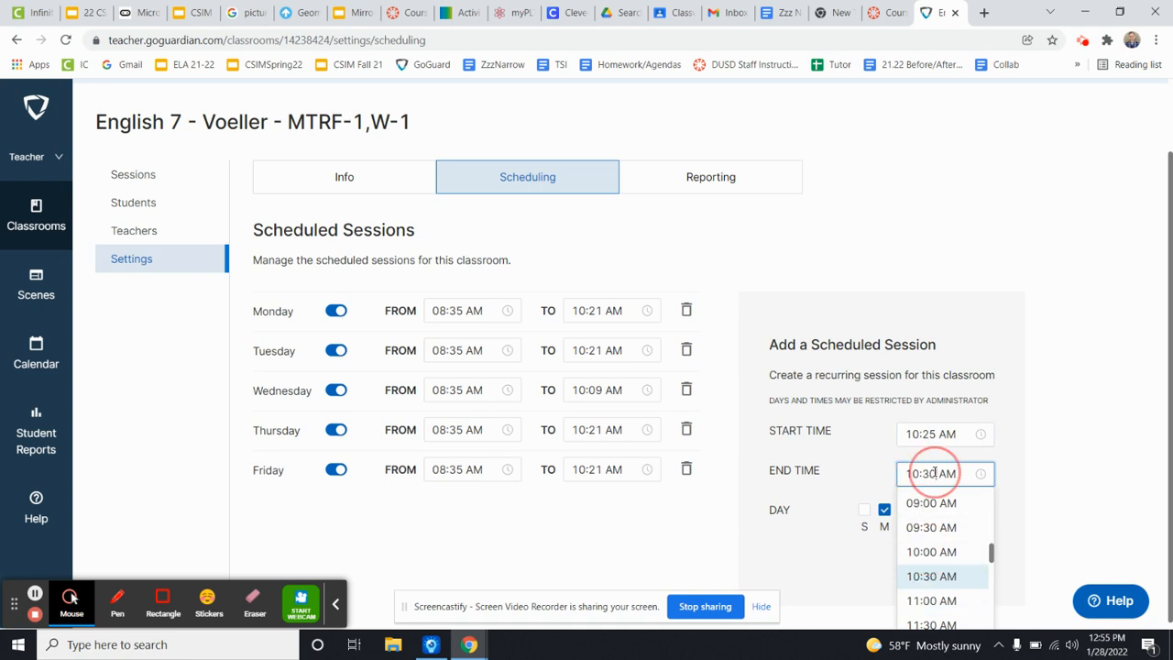
key("BackSpace")
key("BackSpace")
type("54")
left_click(1030, 457)
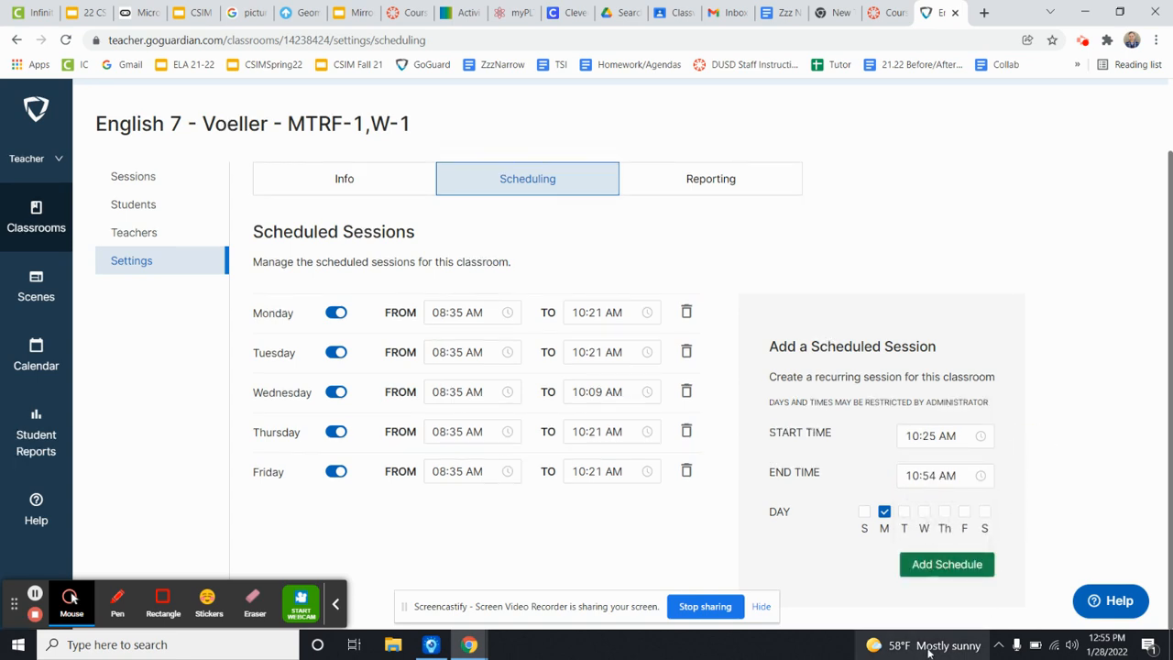
left_click(937, 568)
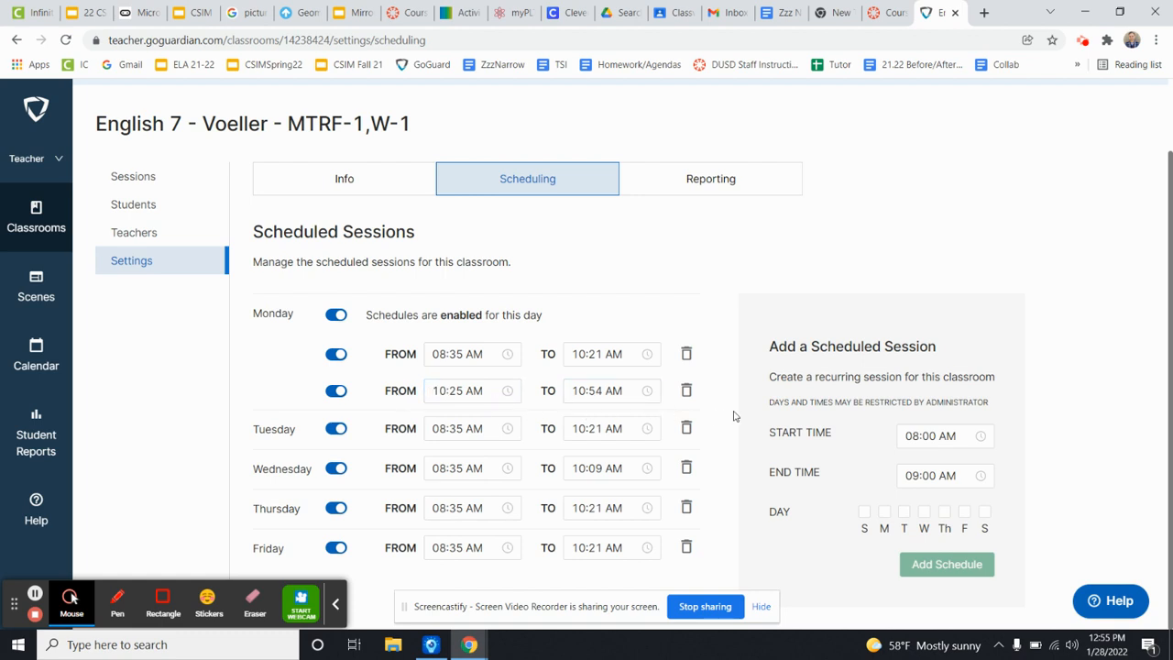
scroll(718, 477, "up", 1)
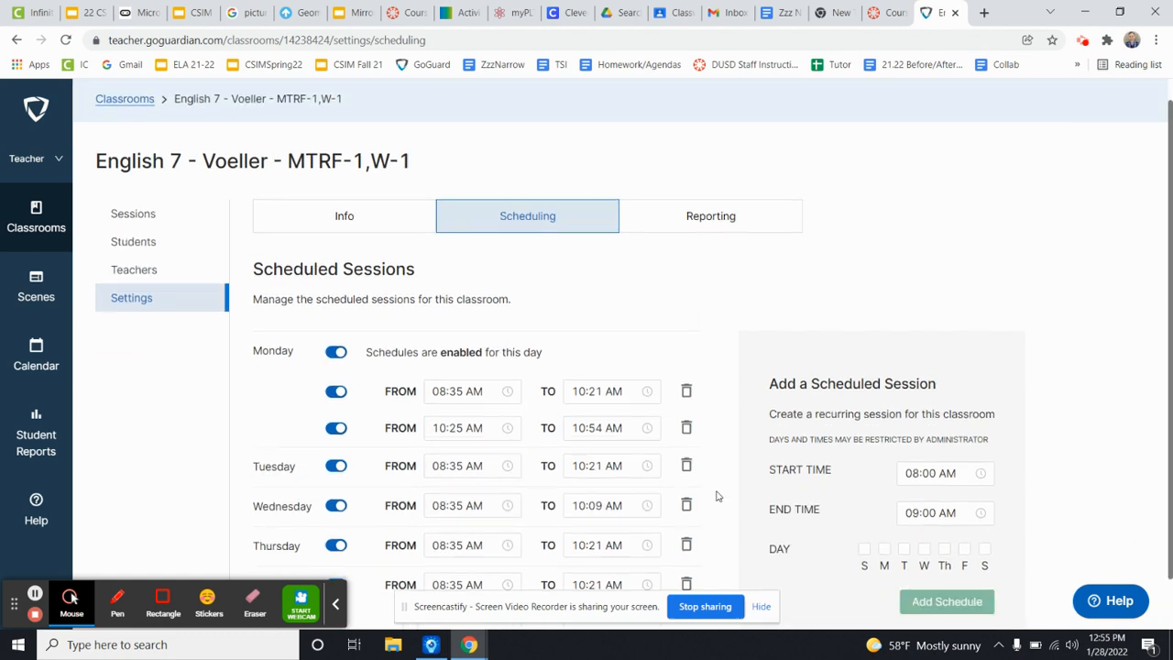
scroll(718, 514, "down", 1)
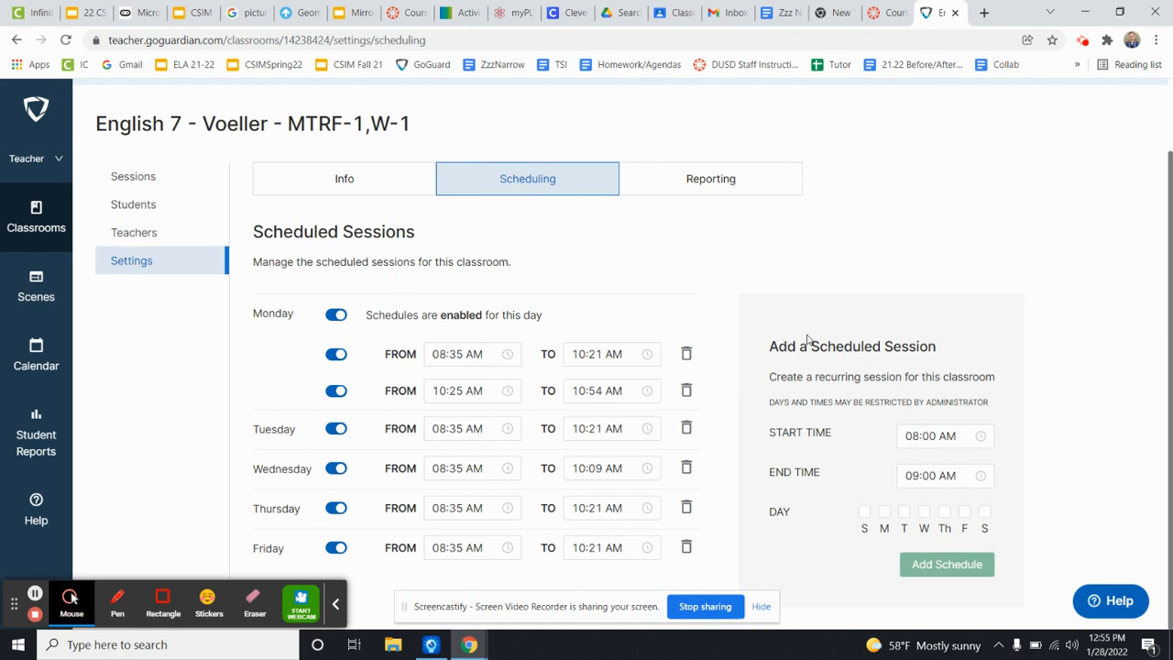